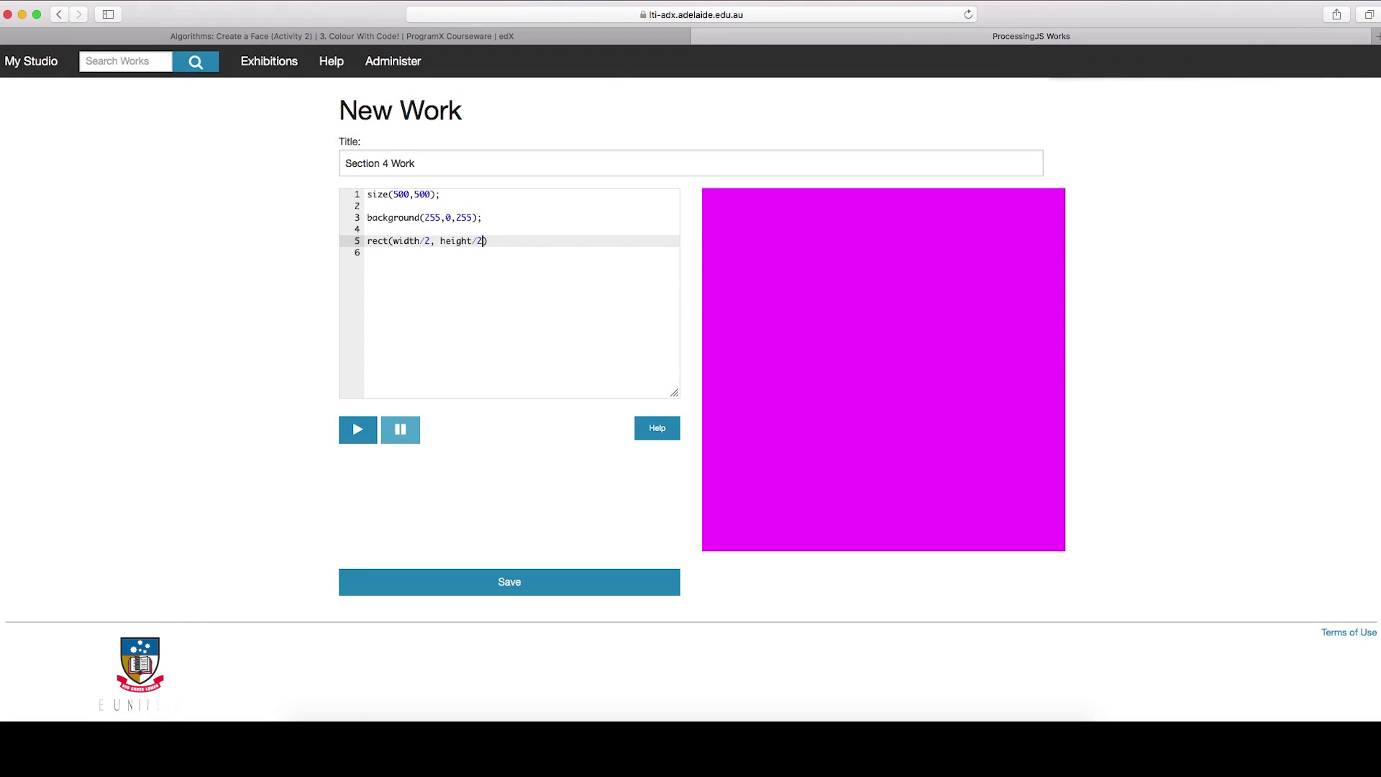
text(, 150,150)
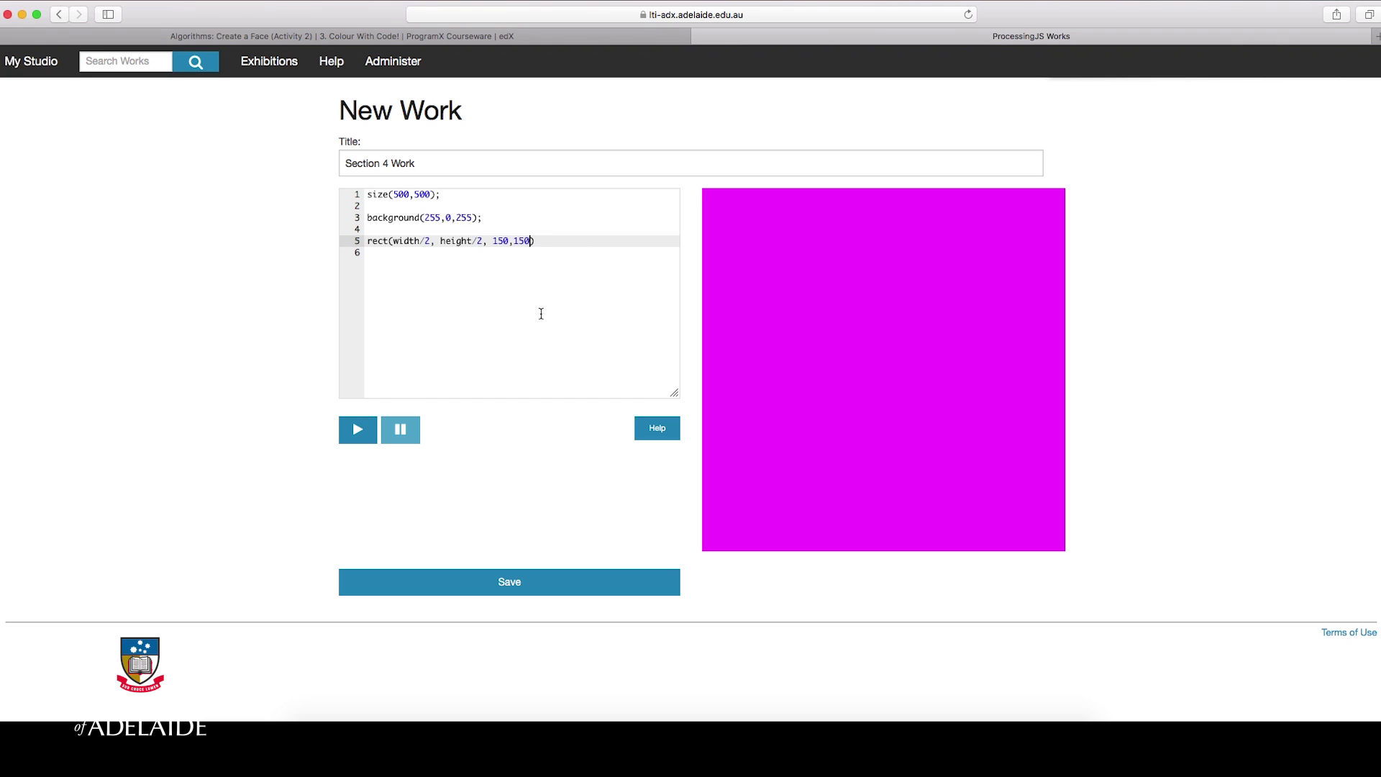
Run the rectangle sketch and paste the tree-drawing code into the editor
click(357, 430)
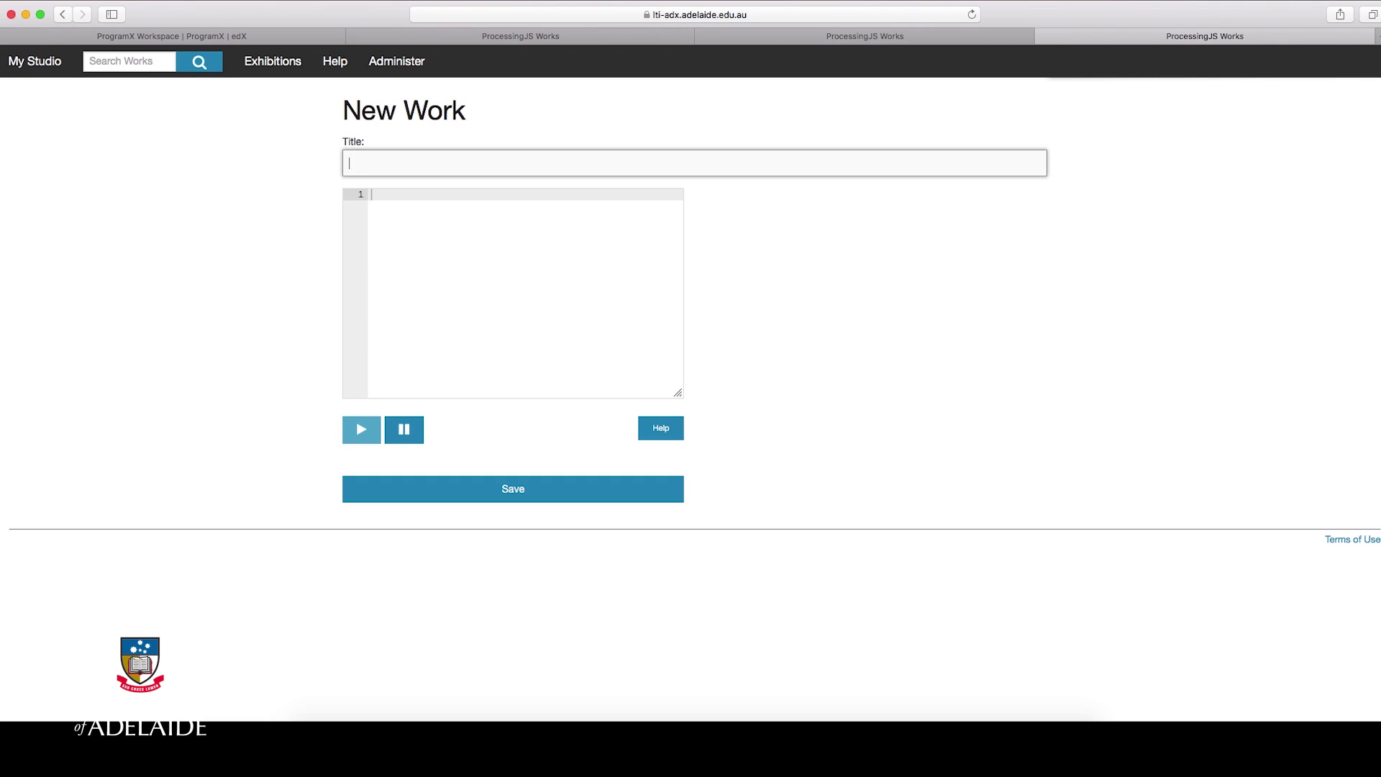
text(Drawing Trees)
key(super+v)
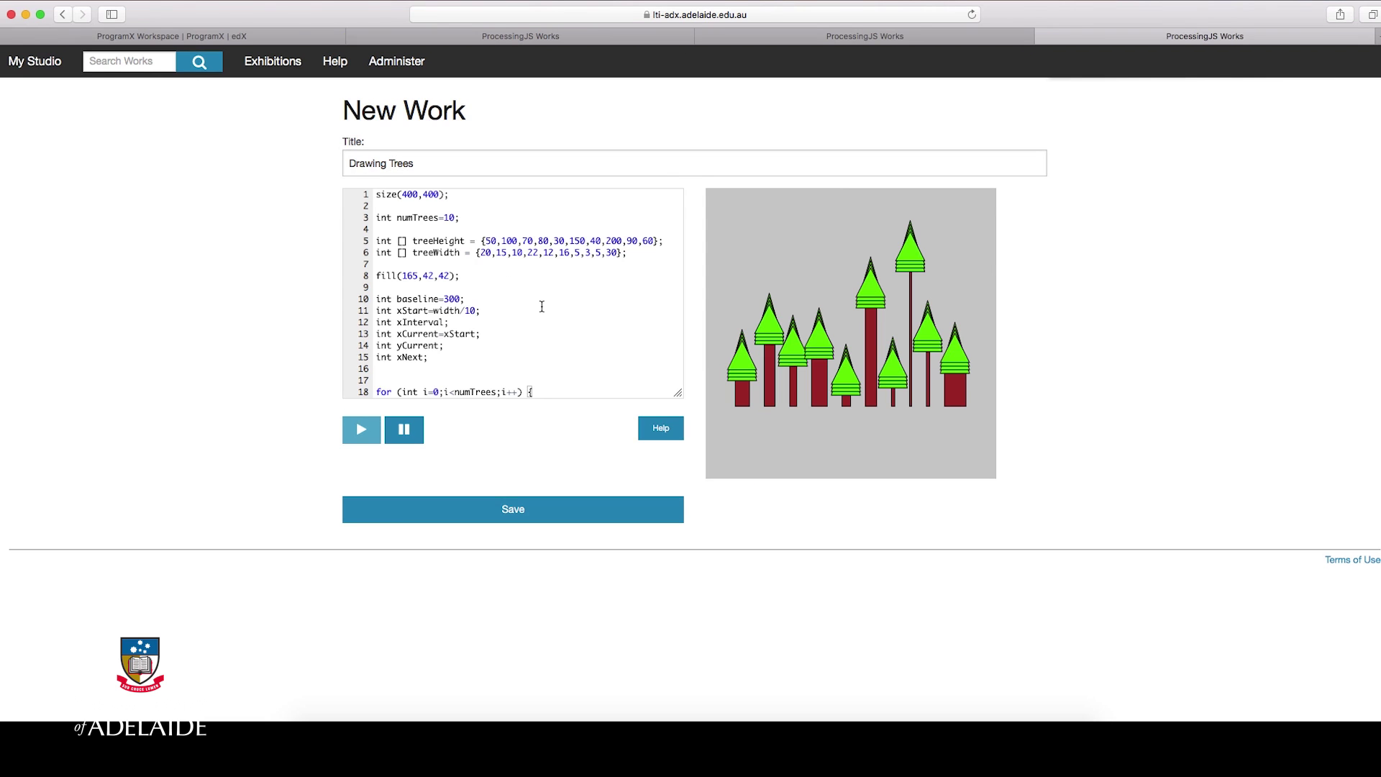
scroll(530, 372, down, 5)
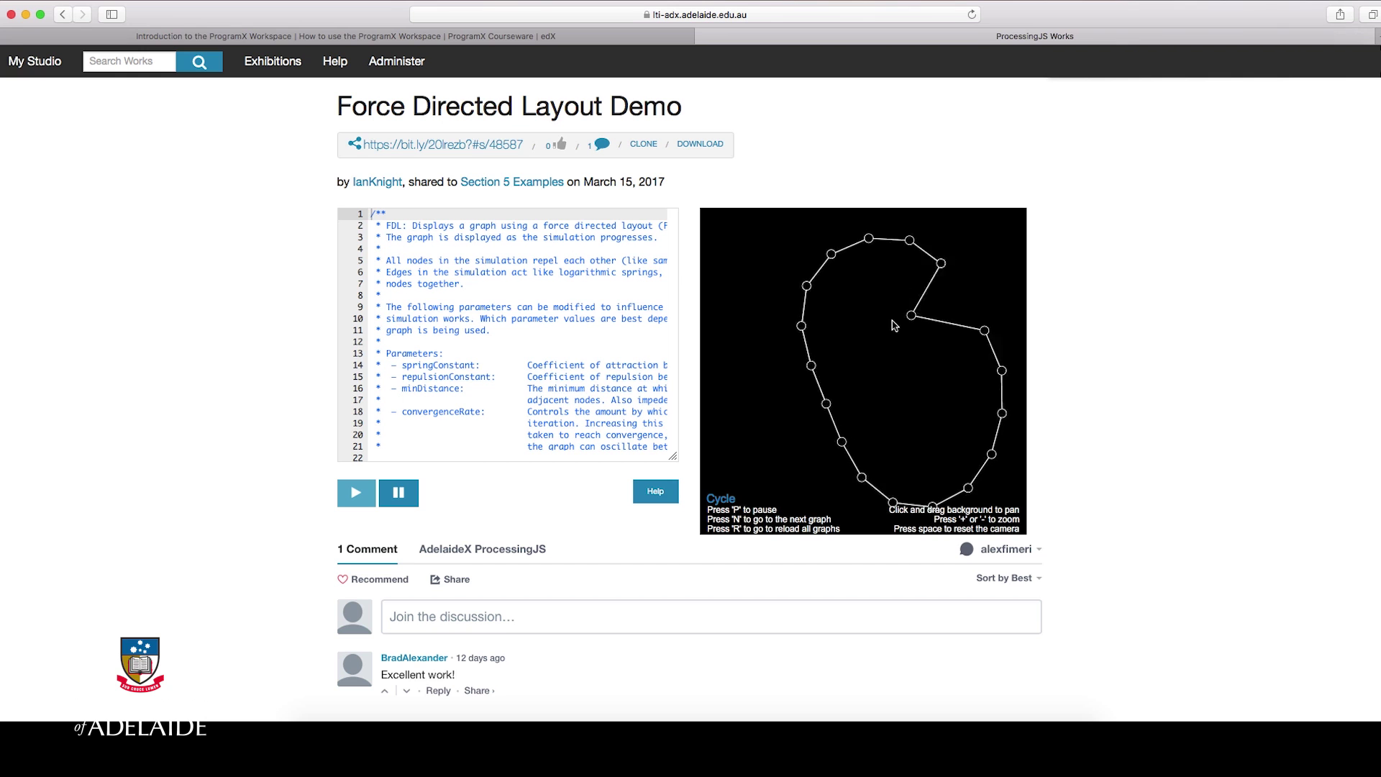
scroll(586, 345, down, 6)
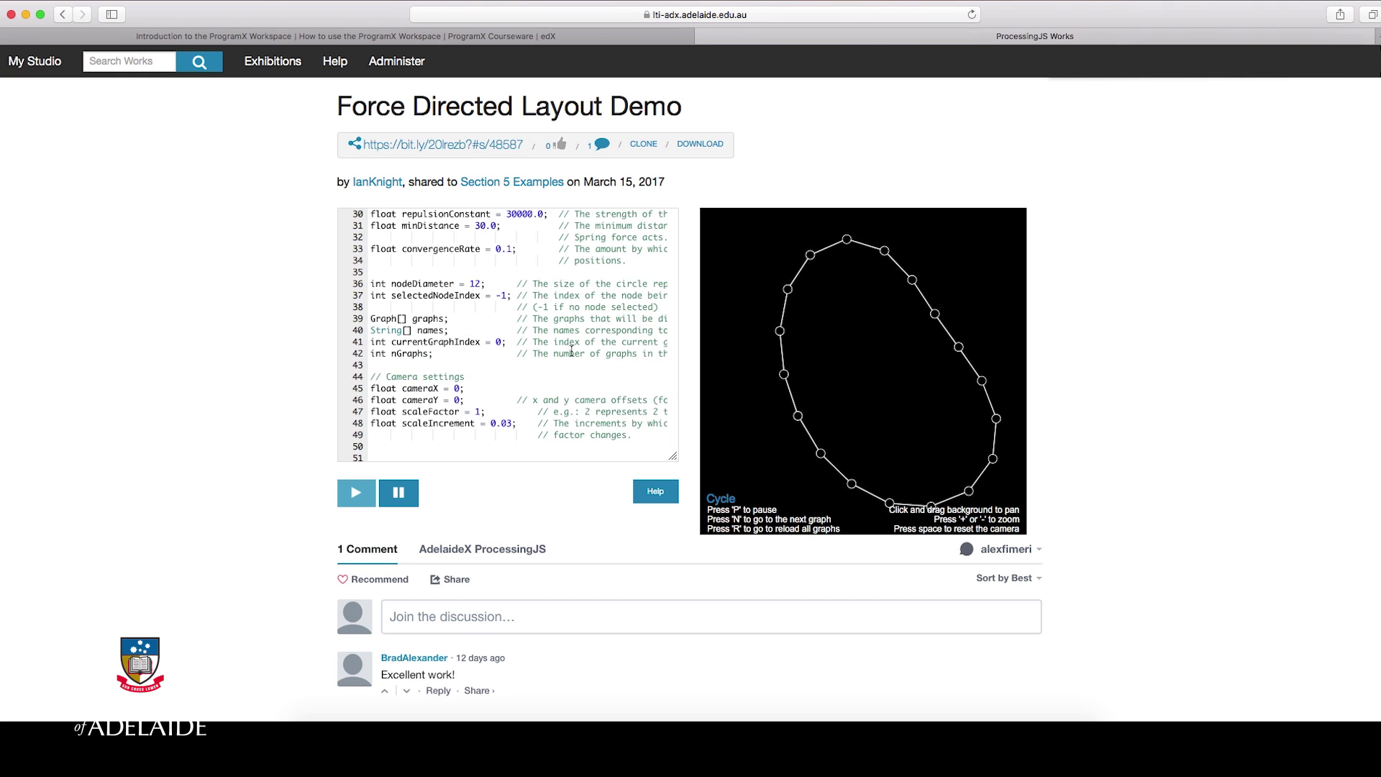
scroll(571, 352, down, 1)
scroll(571, 349, down, 2)
scroll(566, 349, down, 3)
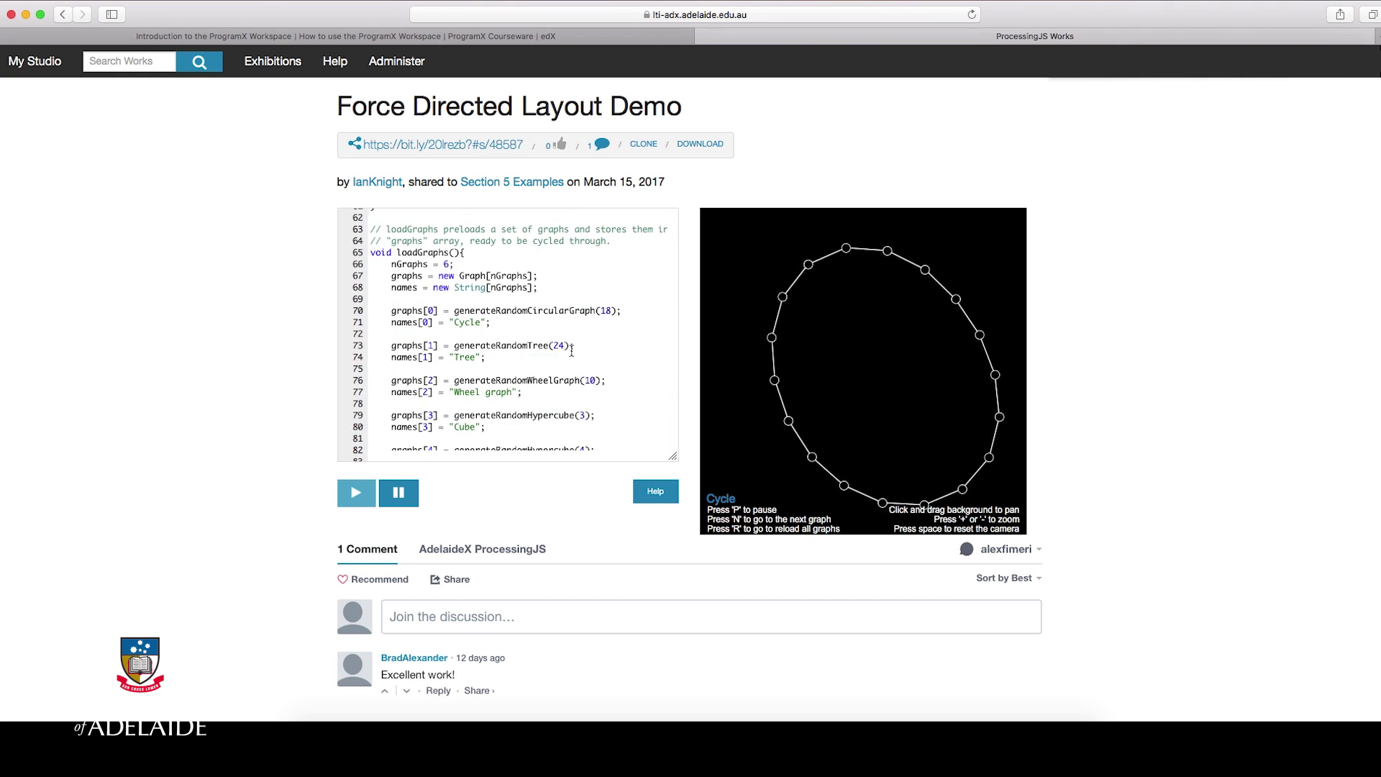
scroll(561, 350, down, 1)
Select the line in loadGraphs that creates the graphs array
drag(398, 250, 537, 251)
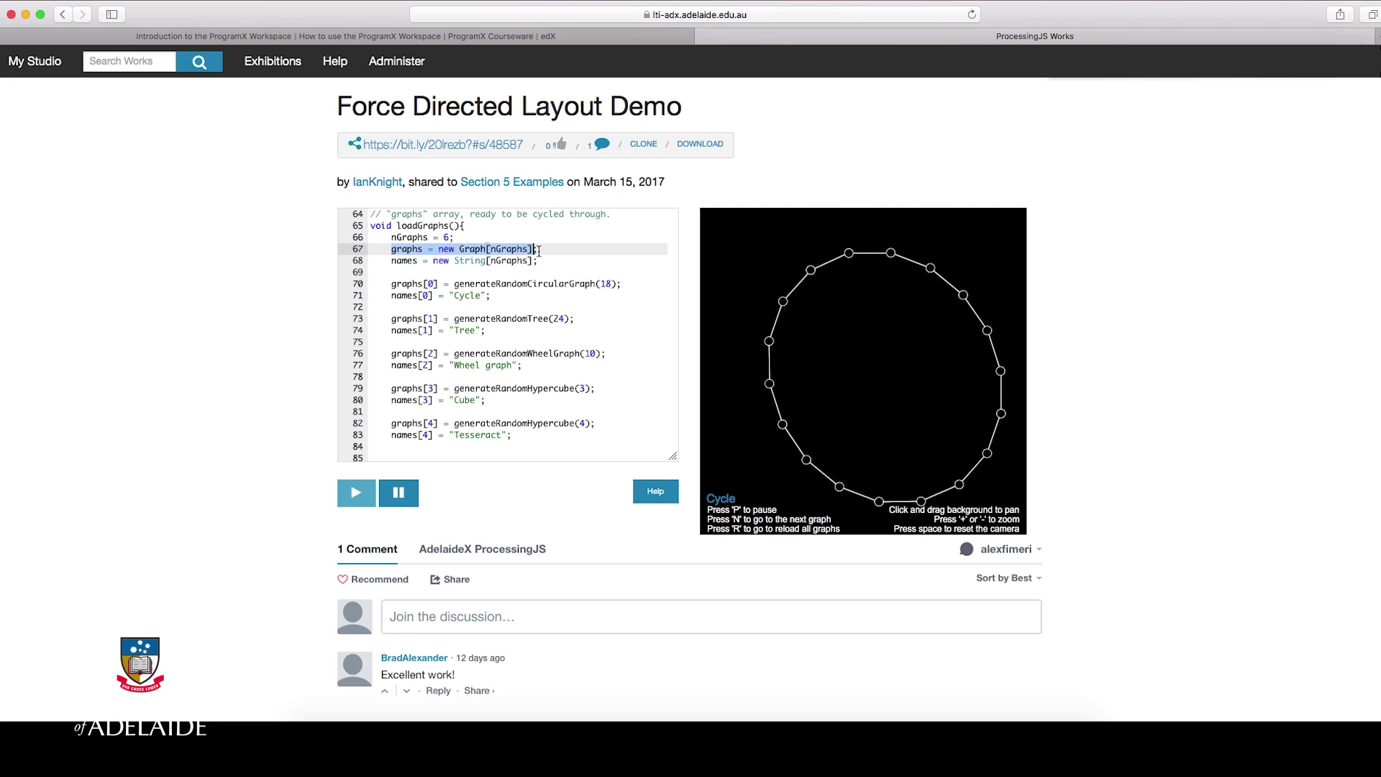
scroll(691, 432, down, 10)
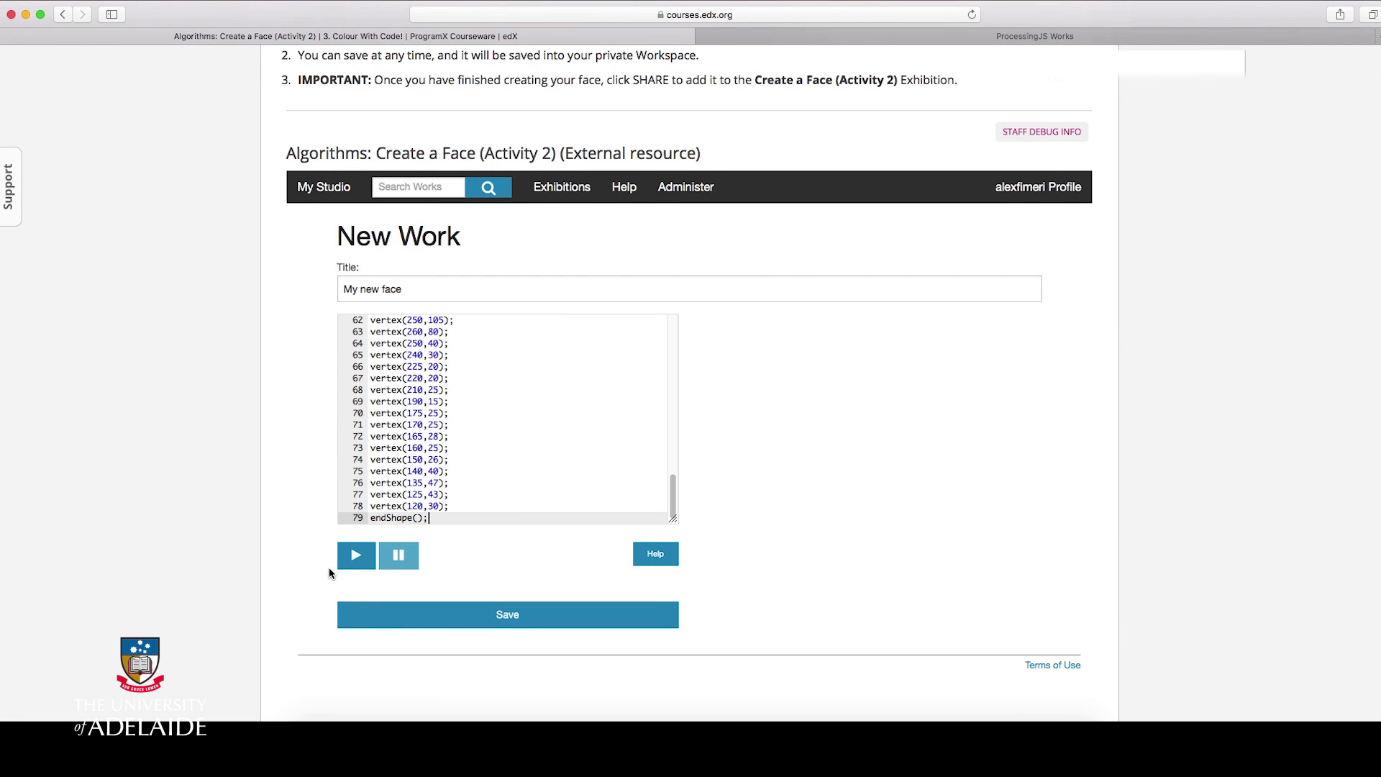
Run the face sketch, then launch ProgramX Workspace from the course's introduction page in a new tab
click(356, 555)
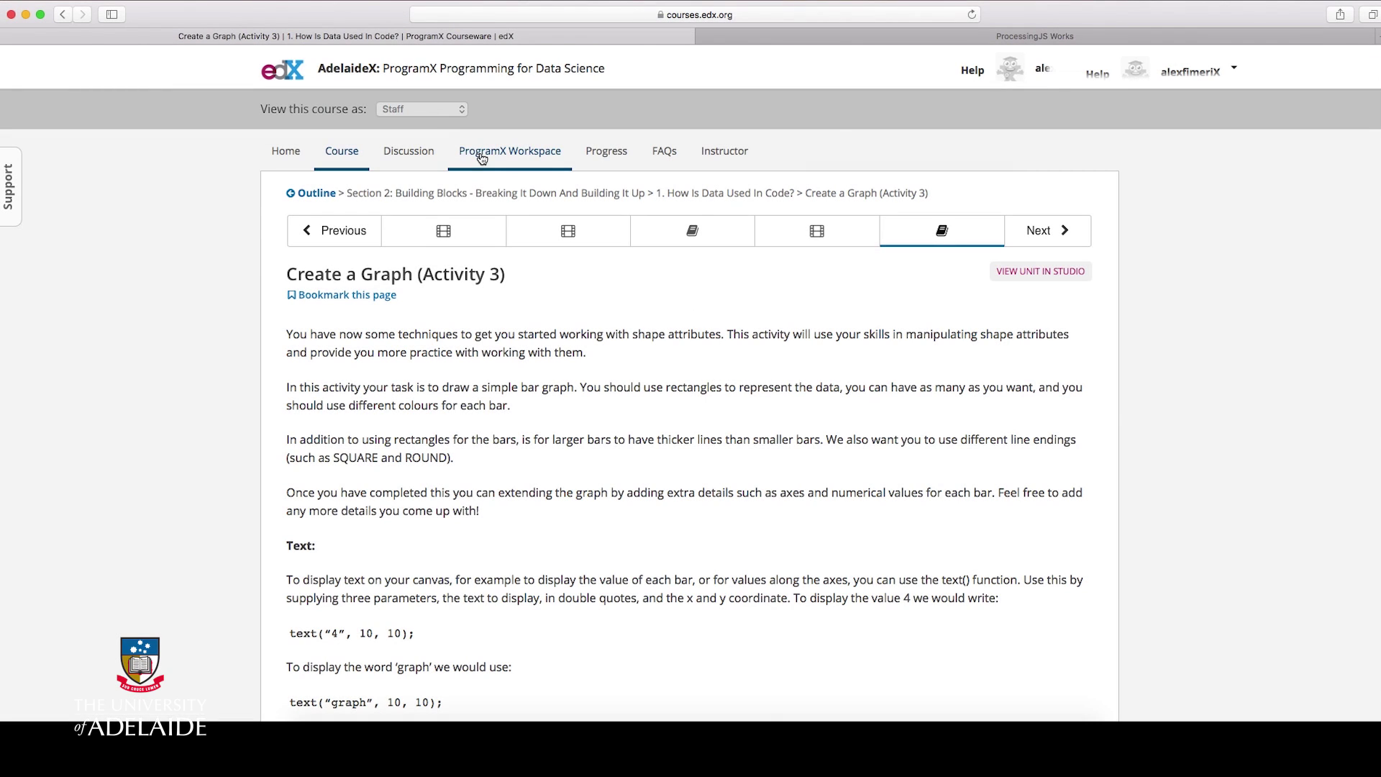
click(481, 152)
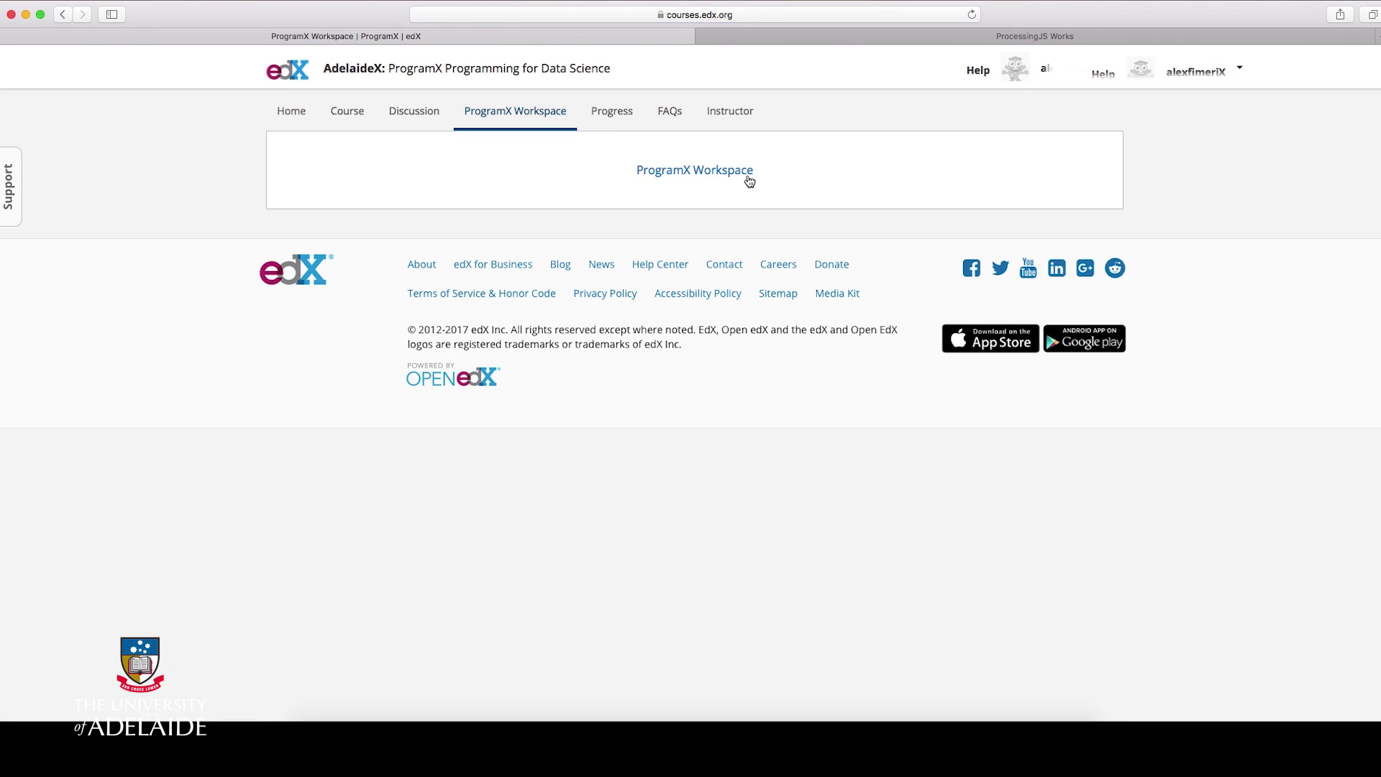
click(727, 172)
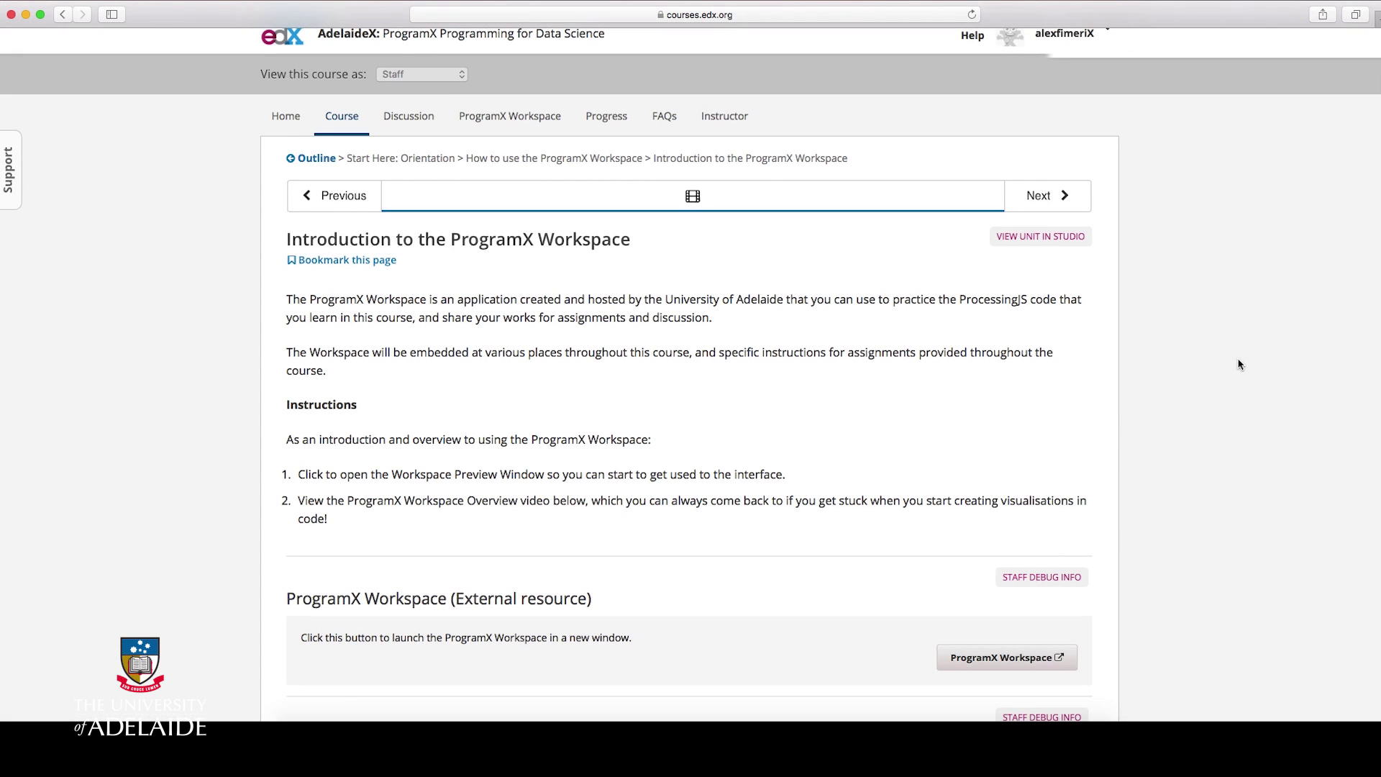
scroll(1247, 373, down, 1)
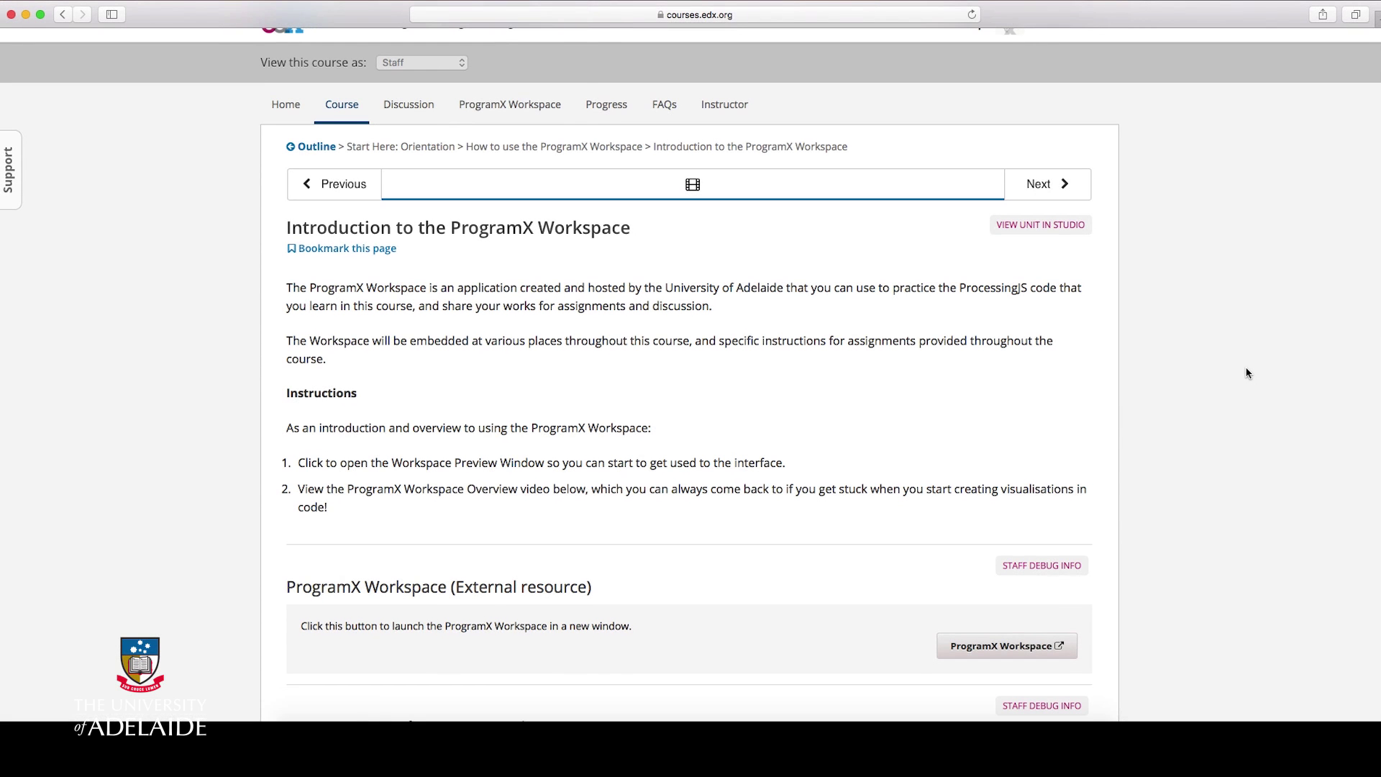
click(1007, 646)
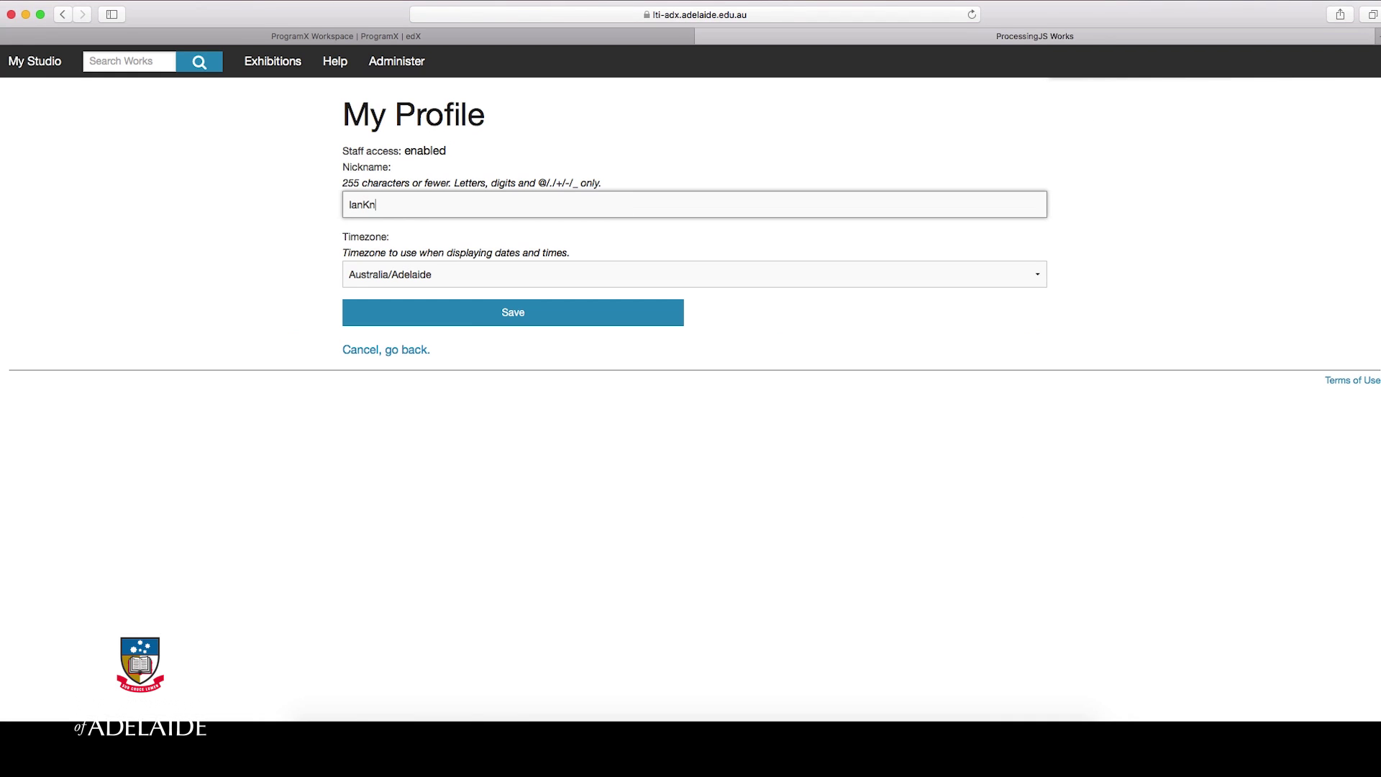
Replace the rejected nickname on My Profile with a new one and save the profile
click(604, 313)
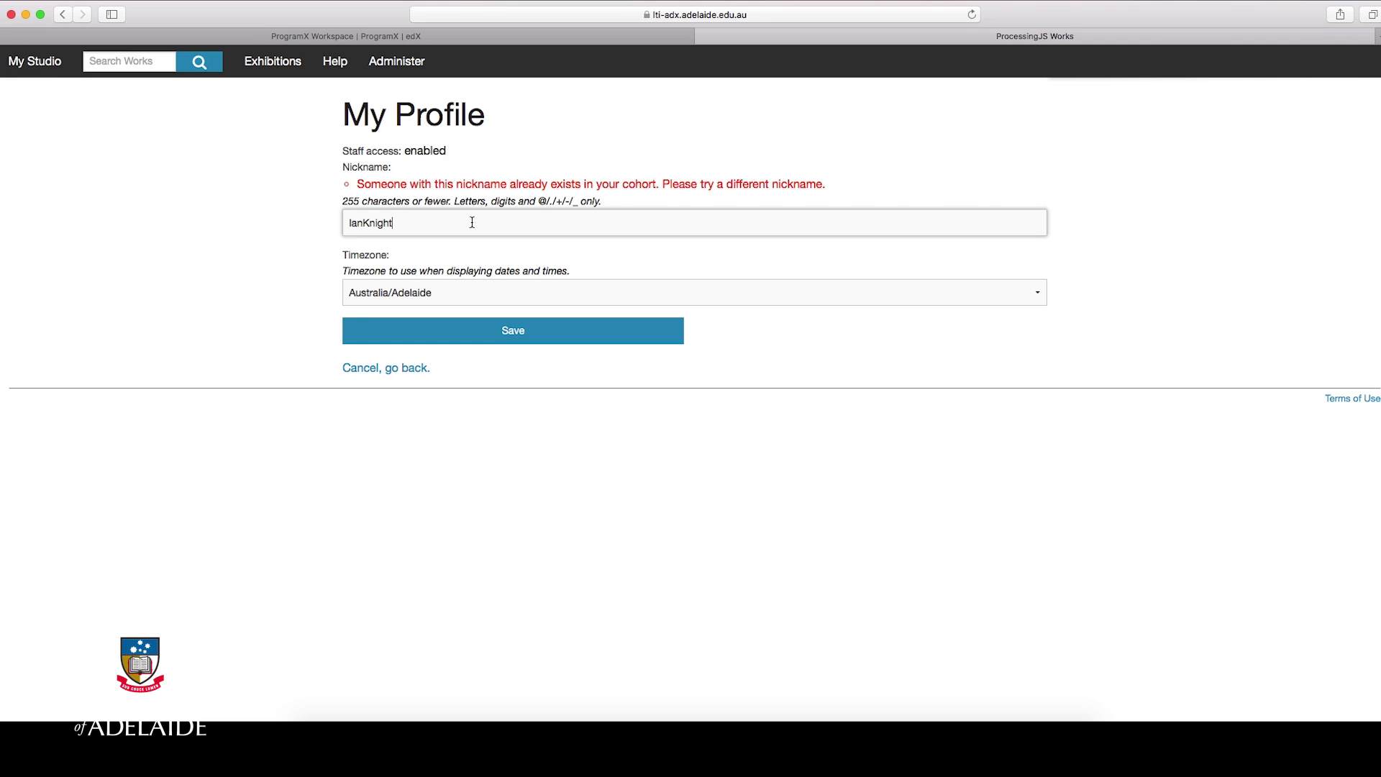
drag(472, 221, 343, 221)
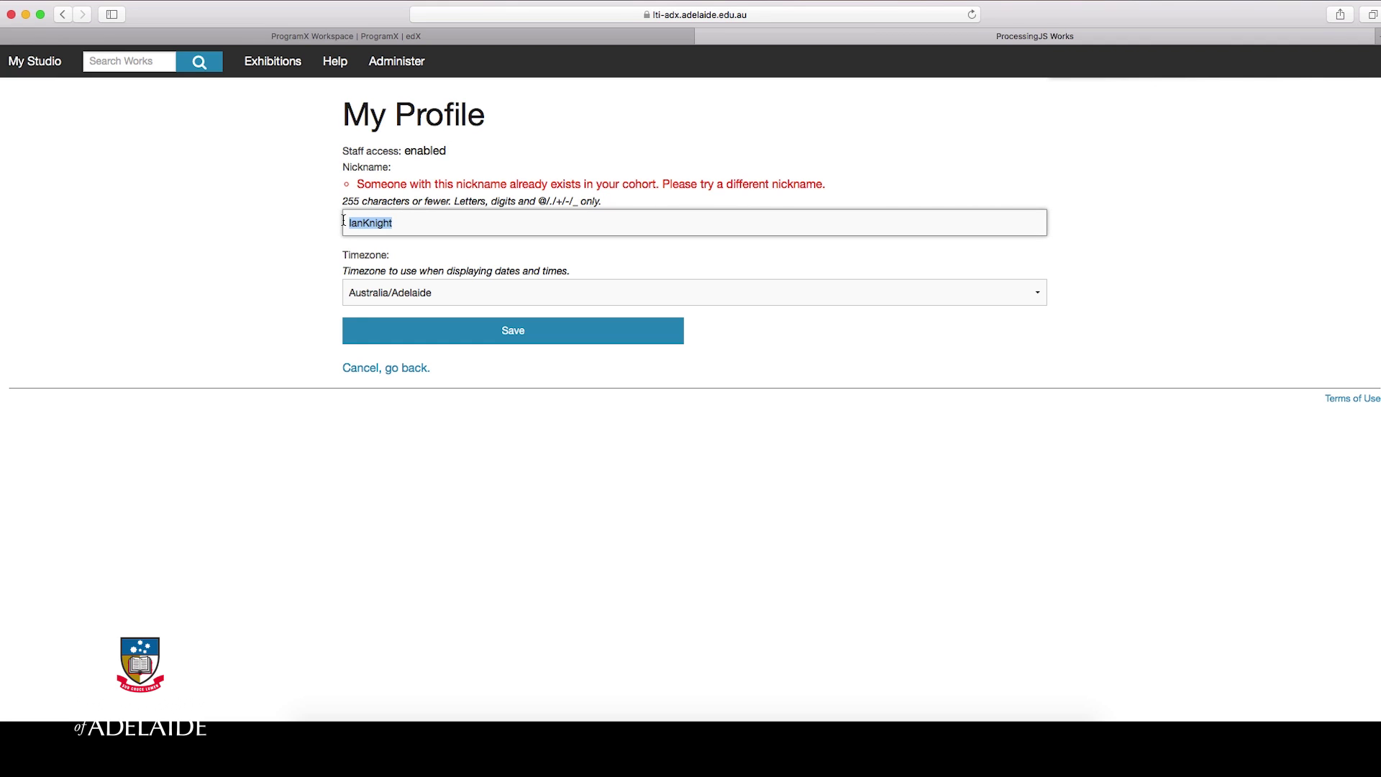
text(alexfimeri)
click(554, 343)
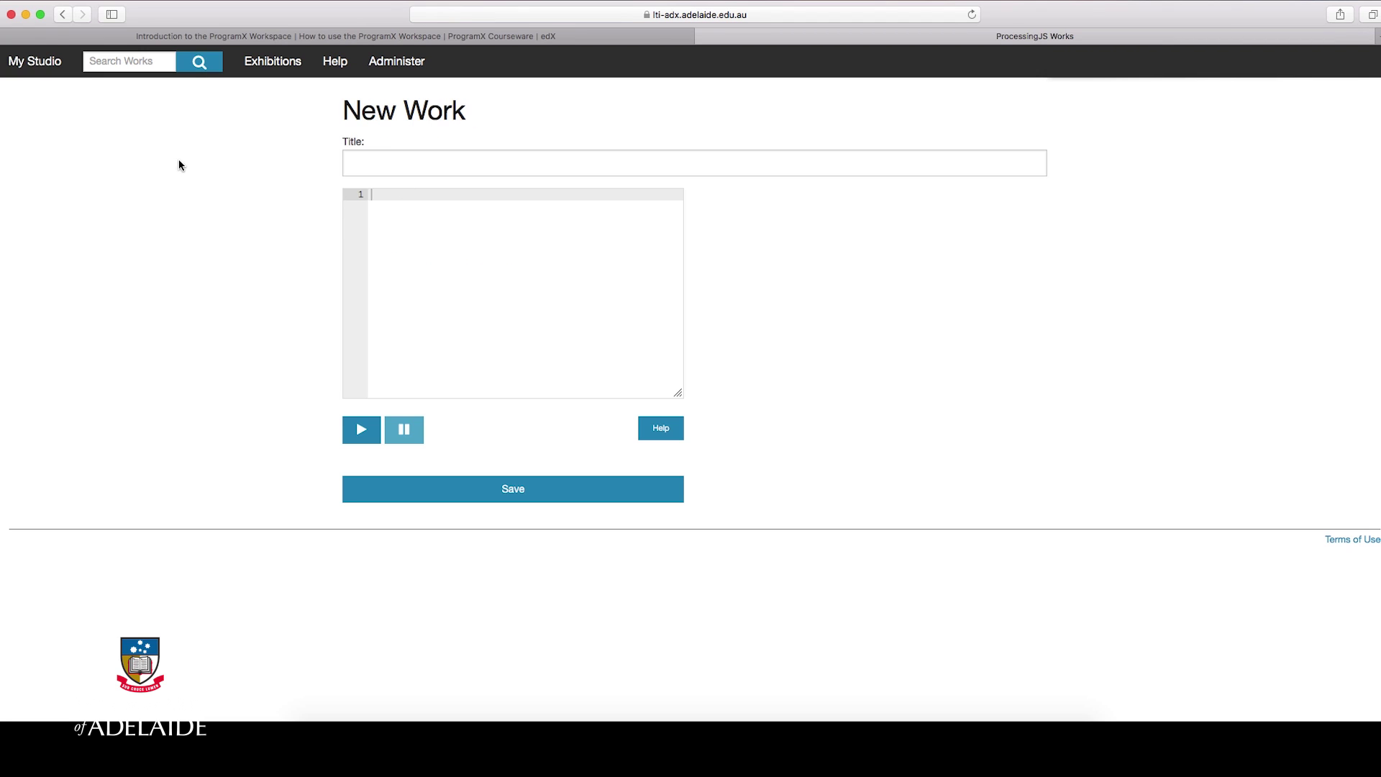
Title the work My New Work, confirm it in My Studio, and start another blank work
click(704, 158)
text(My )
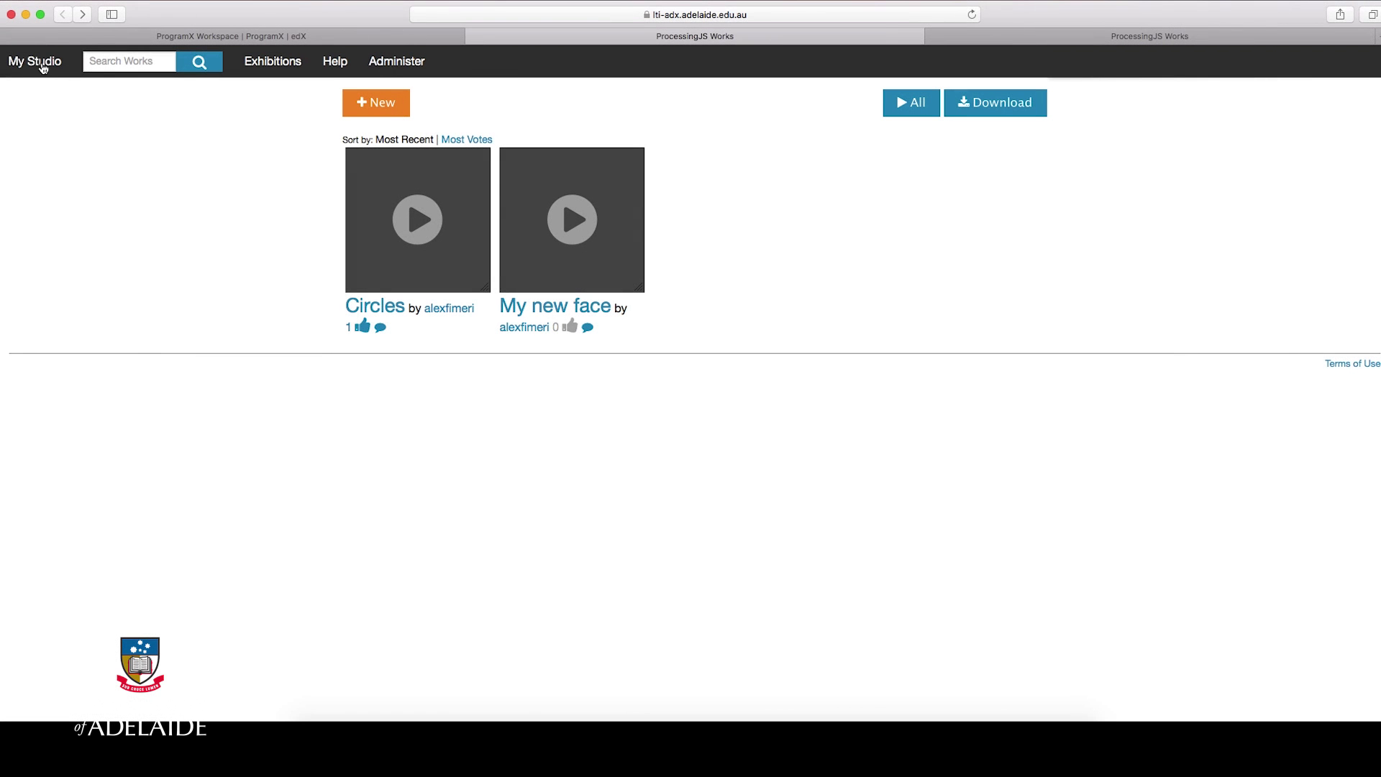
click(42, 66)
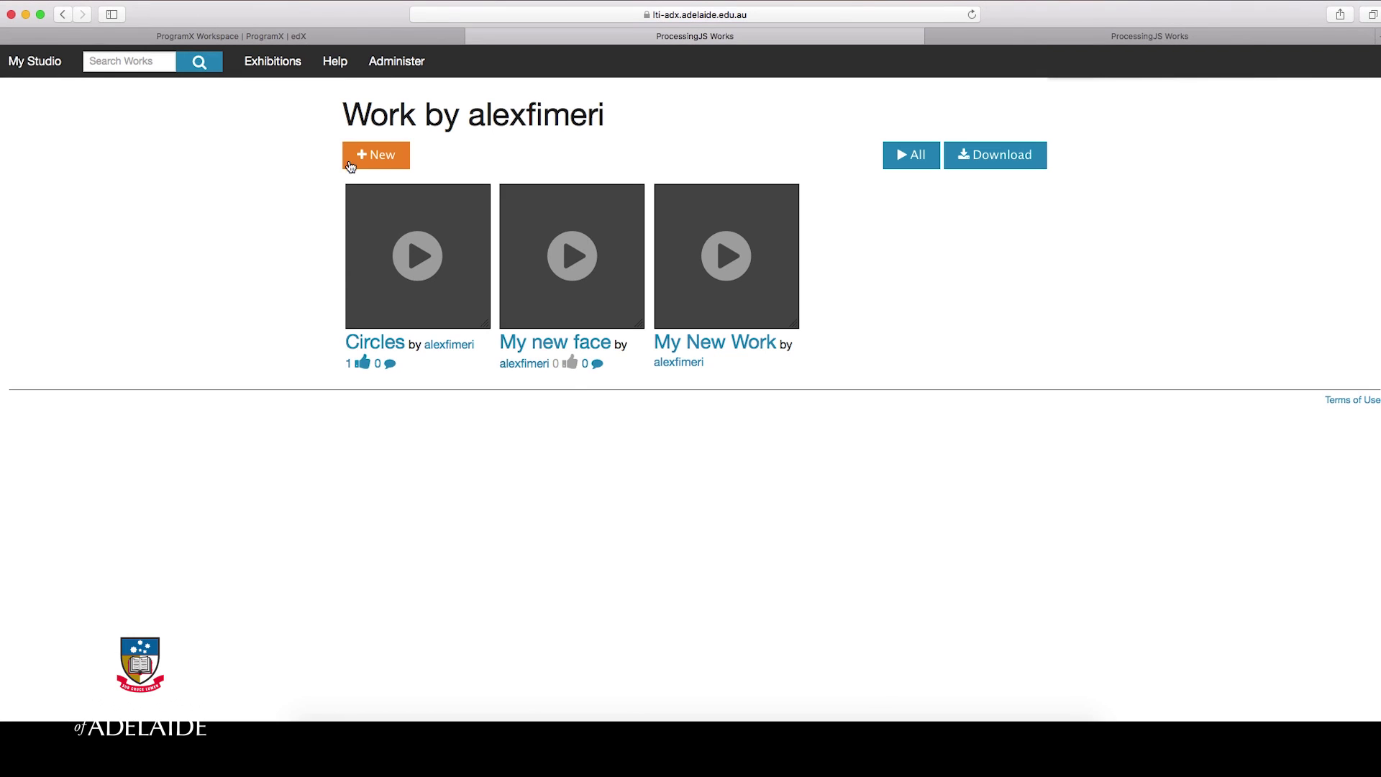
click(383, 161)
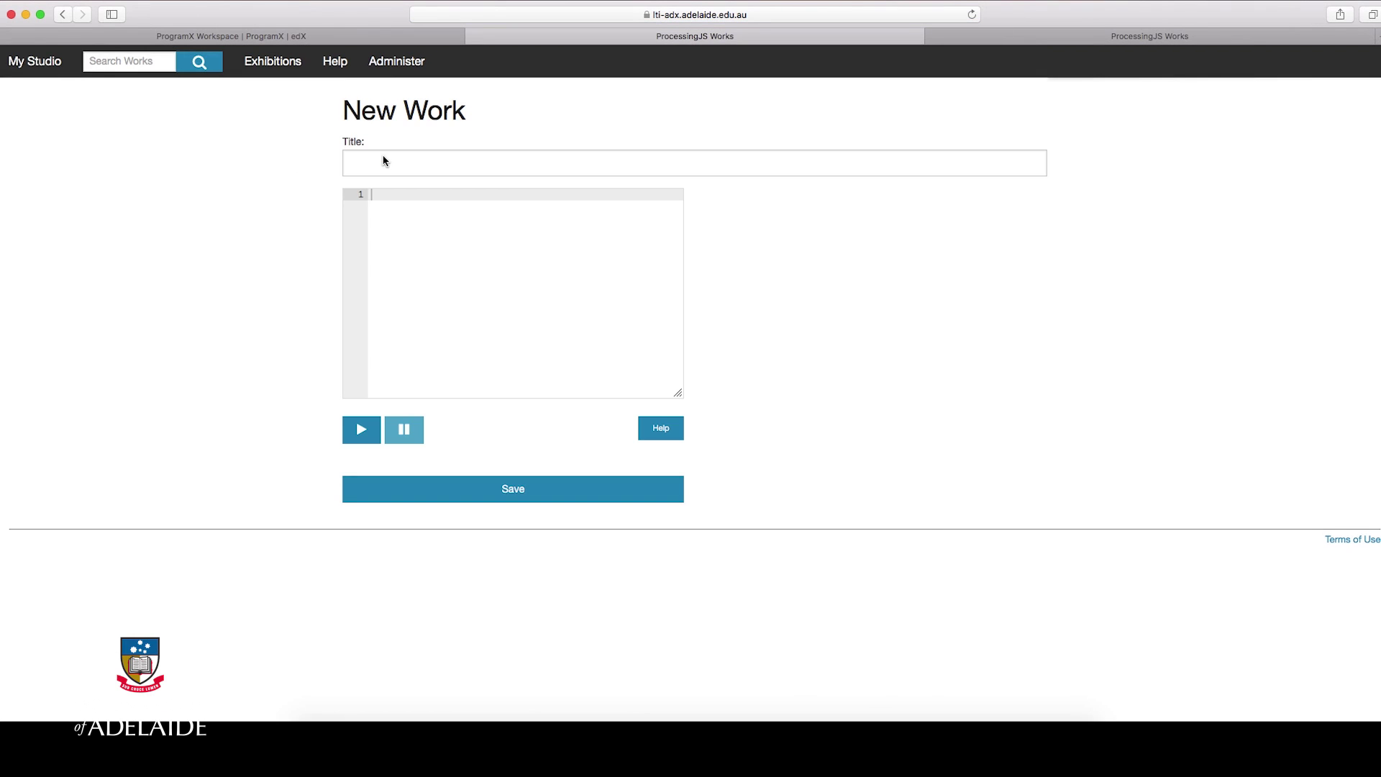
Title the new work, write an ellipse and a red rectangle into the sketch, and save it
click(415, 160)
text(New)
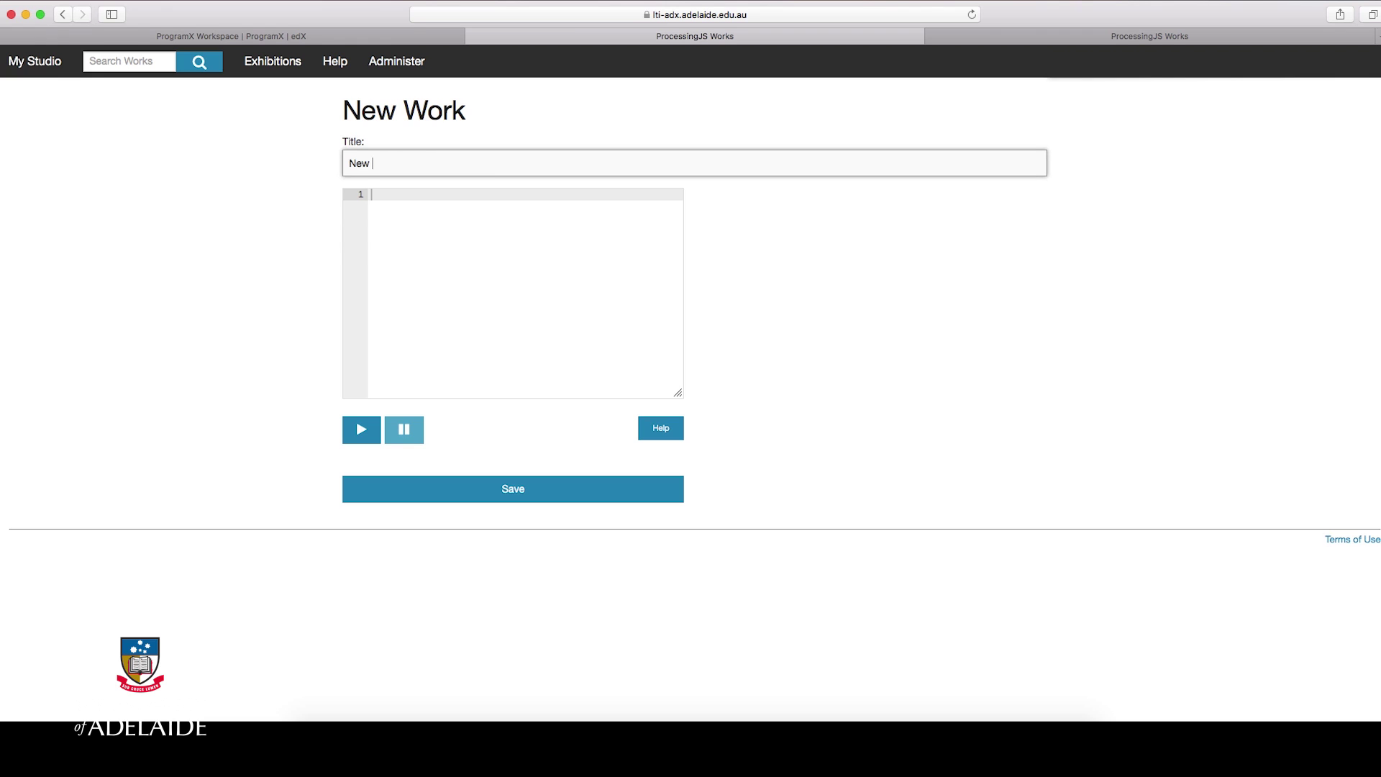
text(Work)
key(Tab)
text(size)
text((200,200)
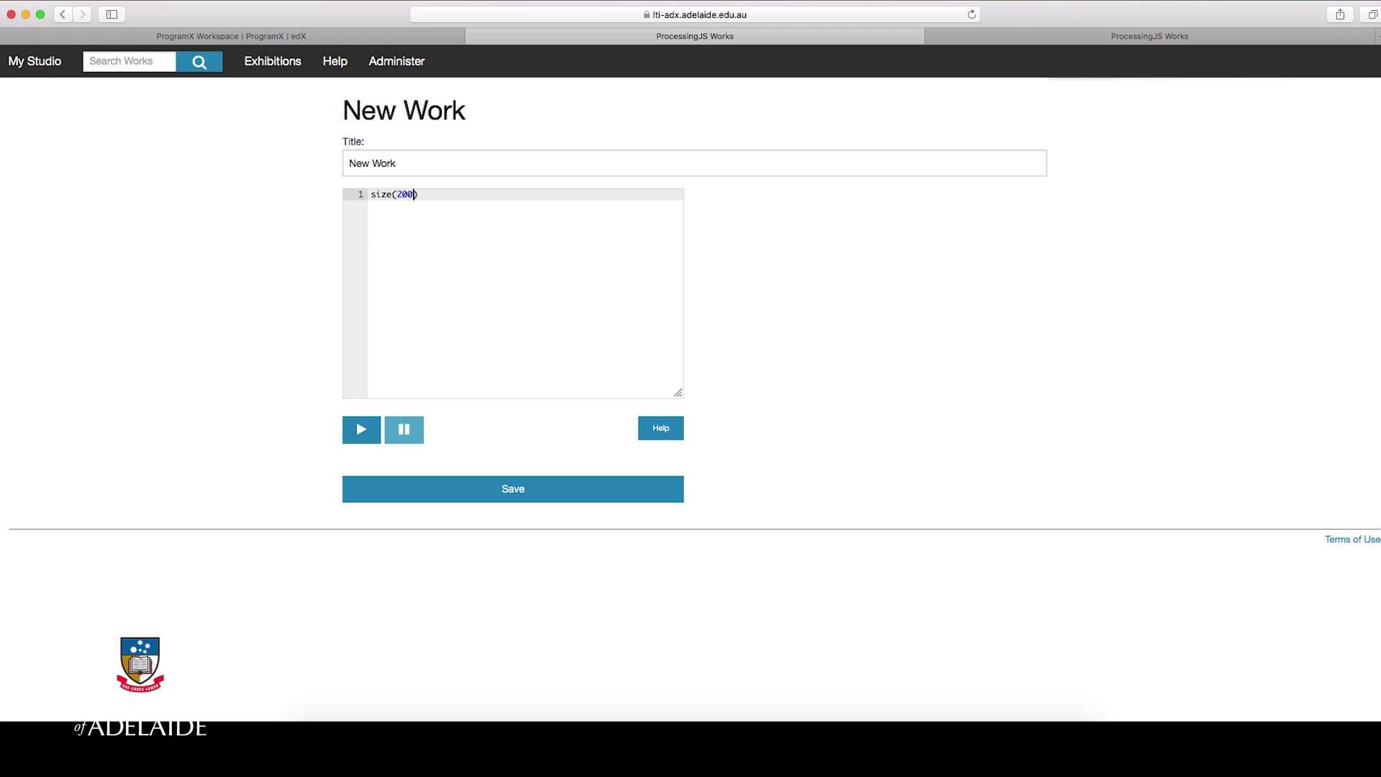
text();)
key(Return)
key(Return)
text(ell)
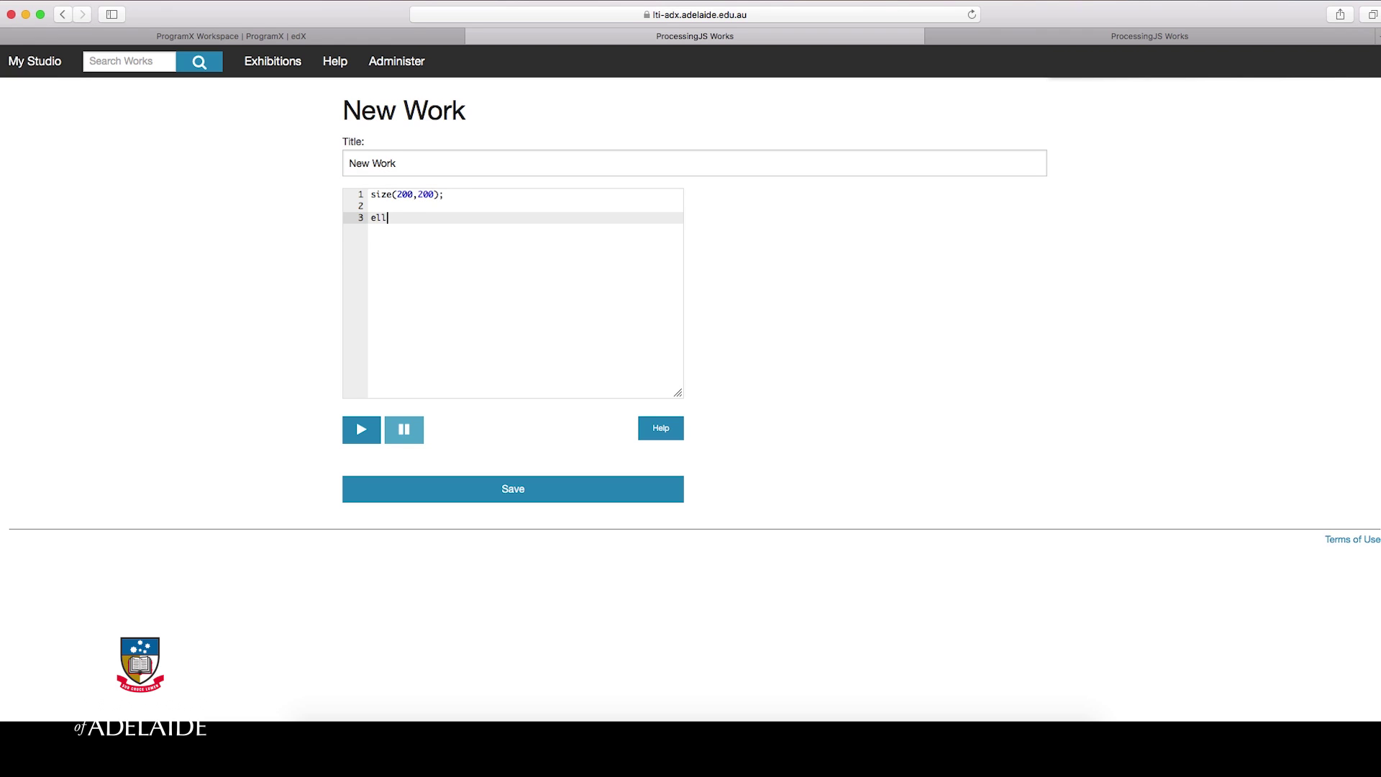
text(ipse(20,20)
text(,20)
click(372, 434)
text(;)
key(Return)
key(Return)
text(fill(255,0,)
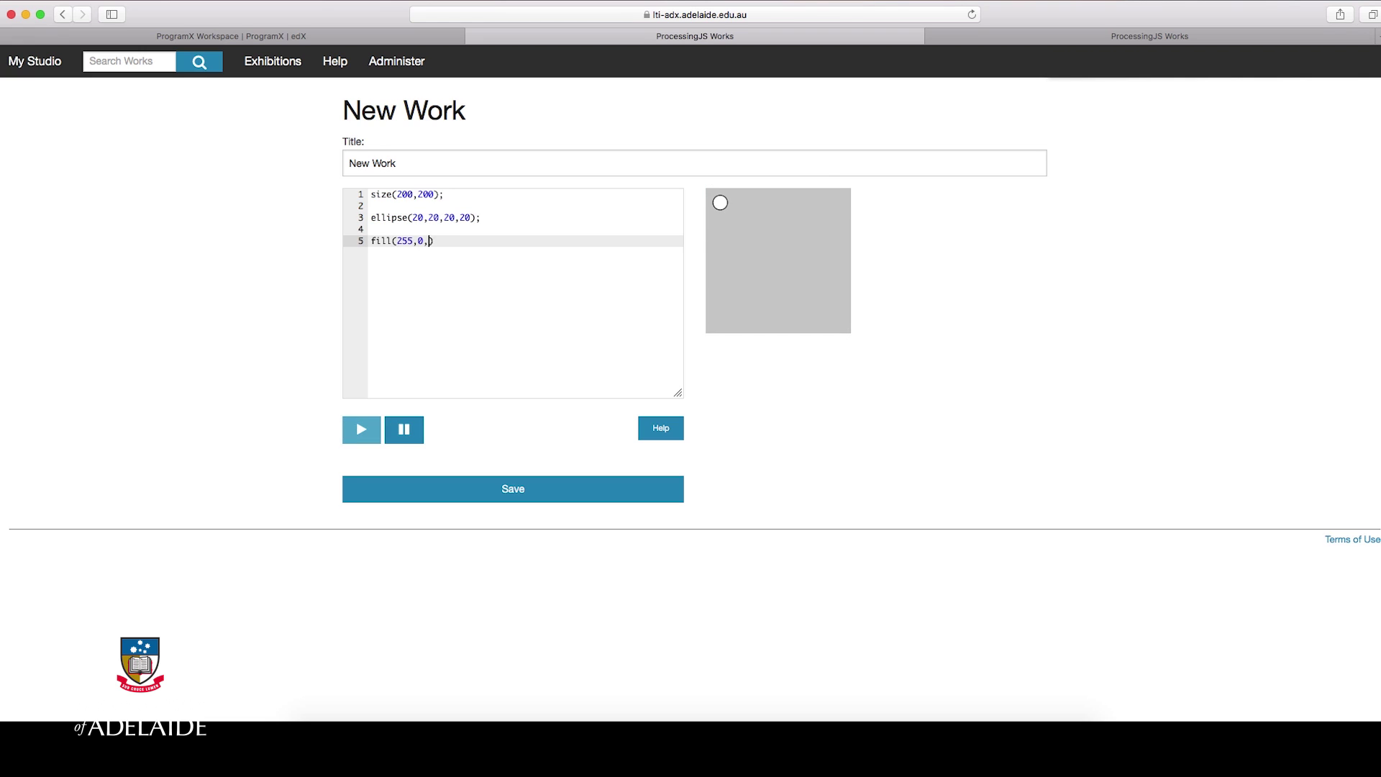
text(;)
key(Return)
text(rect(5)
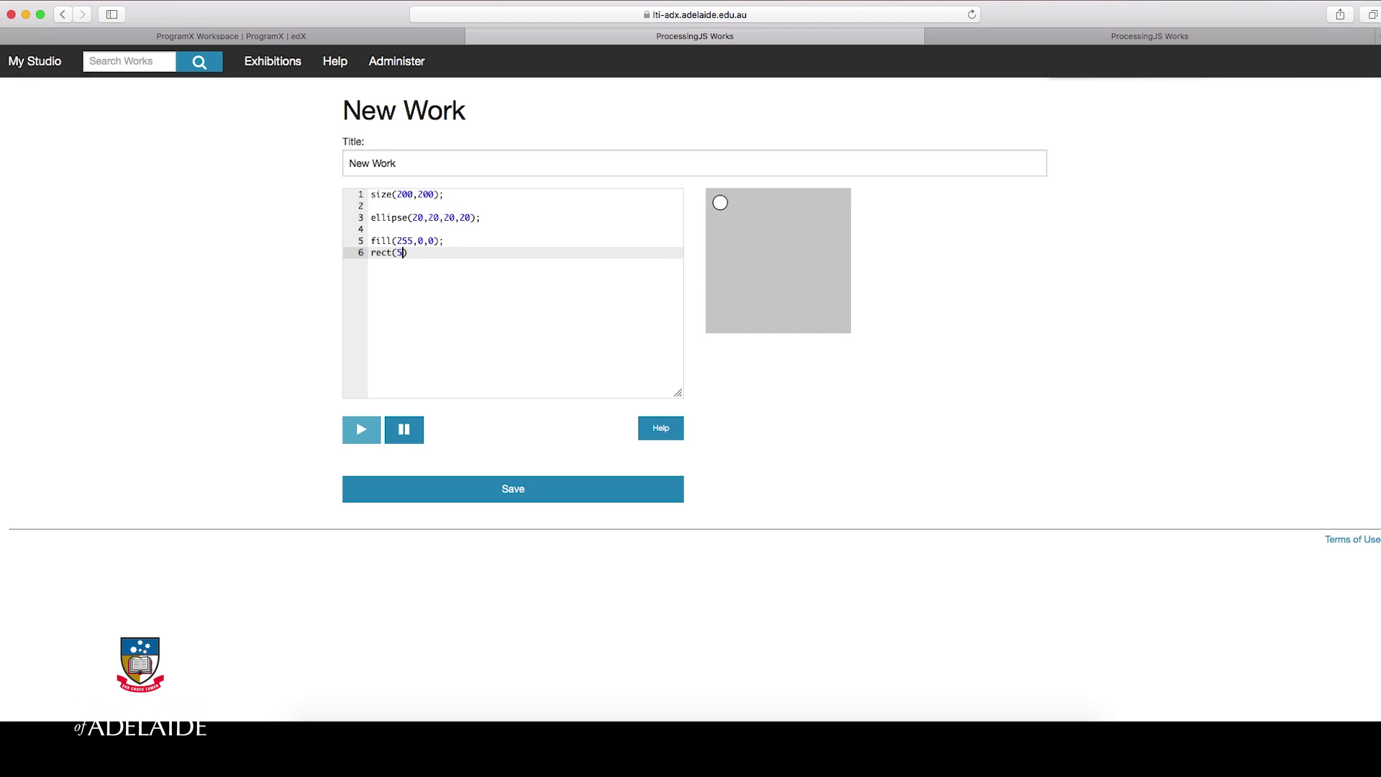
text(0,50,)
text(100,100)
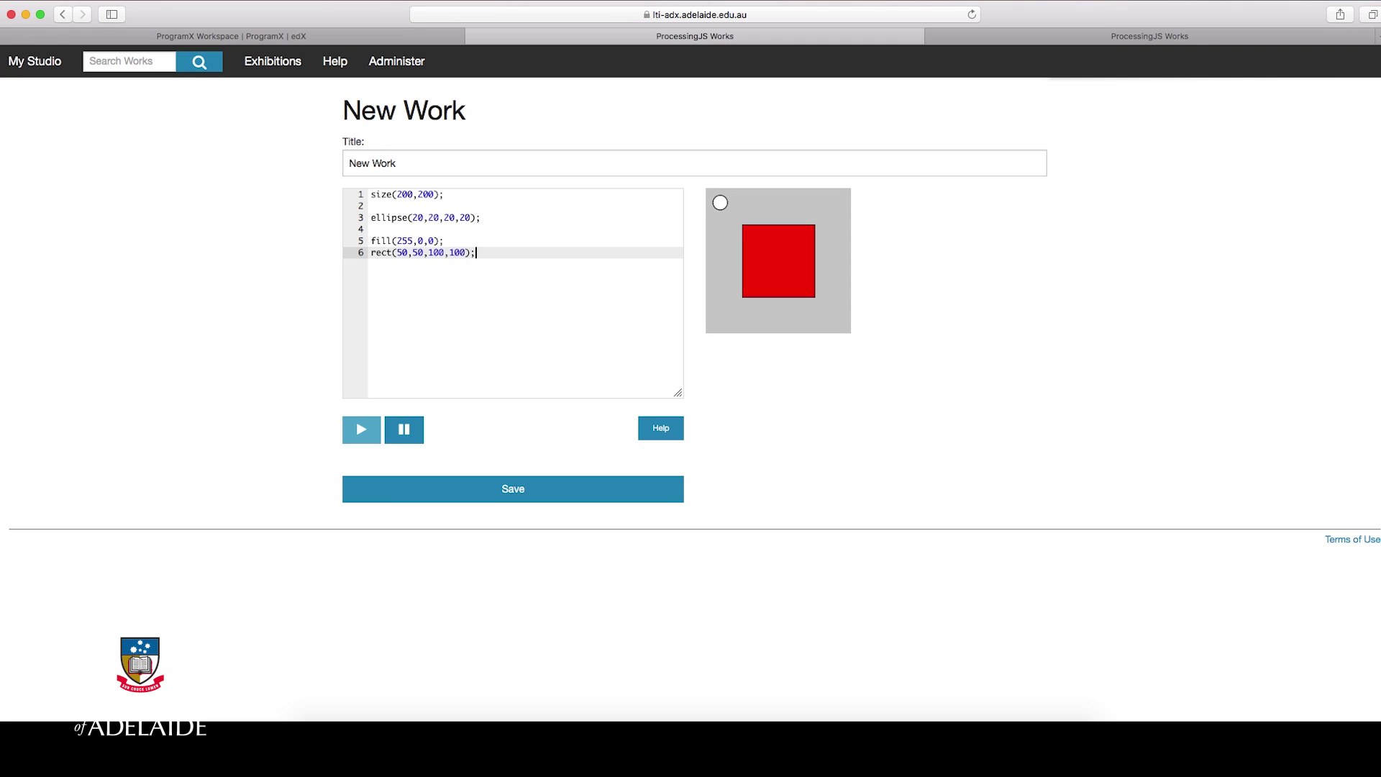
click(586, 480)
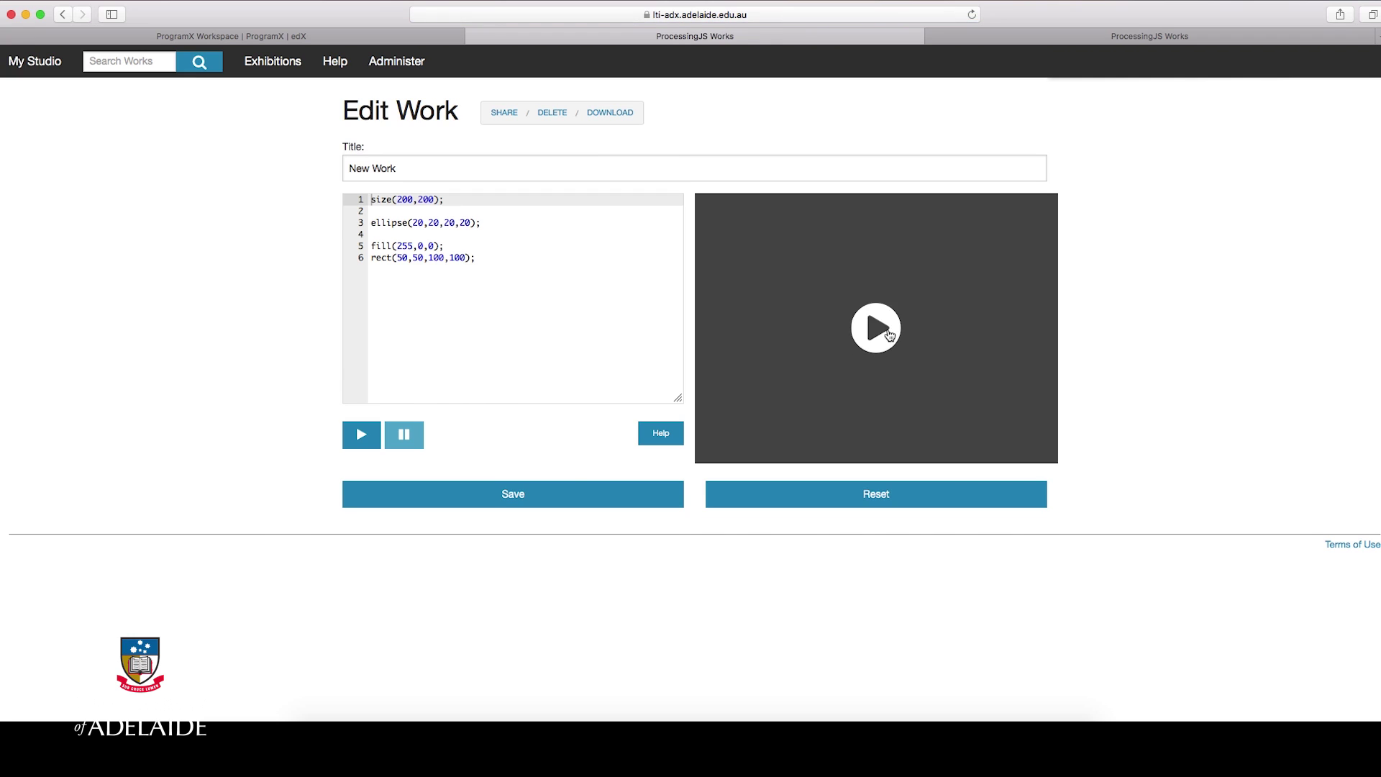
Run the red-square sketch and return to the My Studio gallery
click(875, 328)
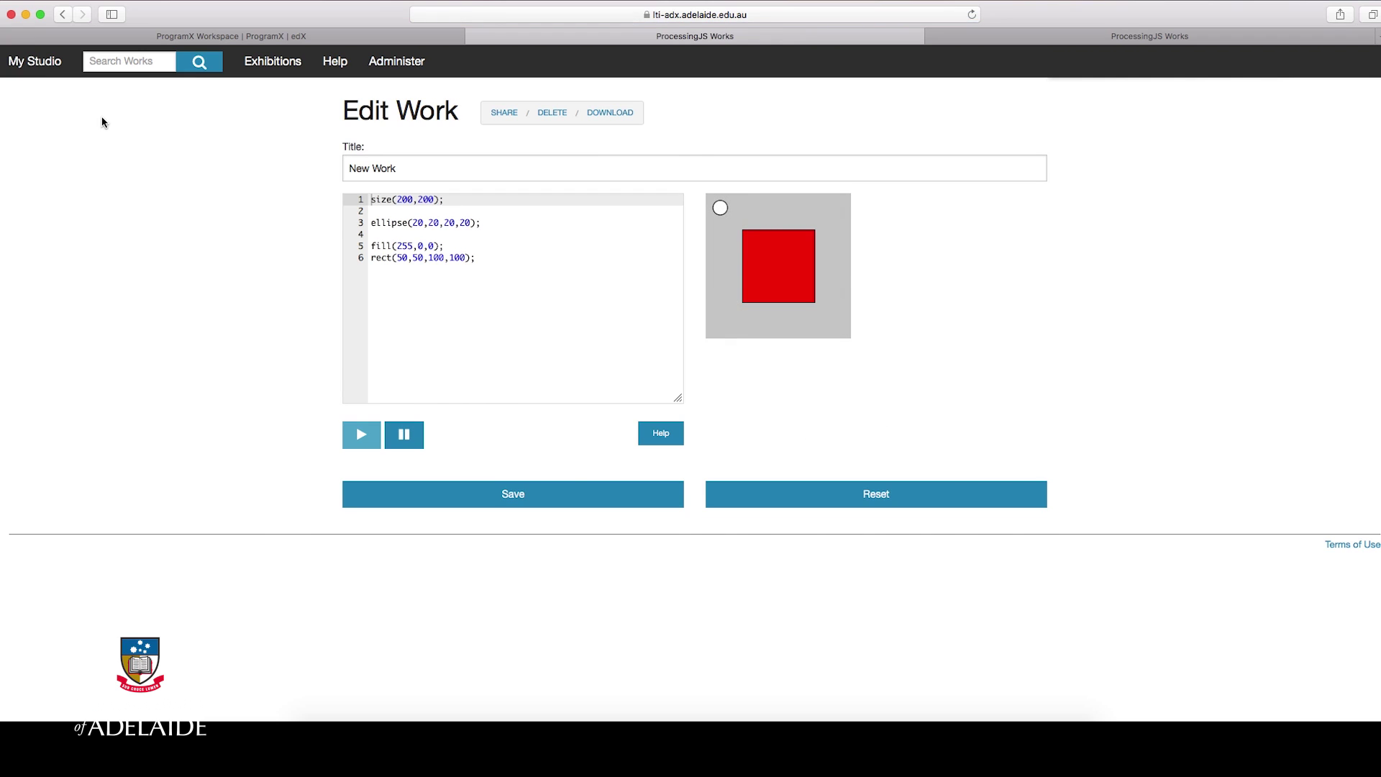
click(45, 65)
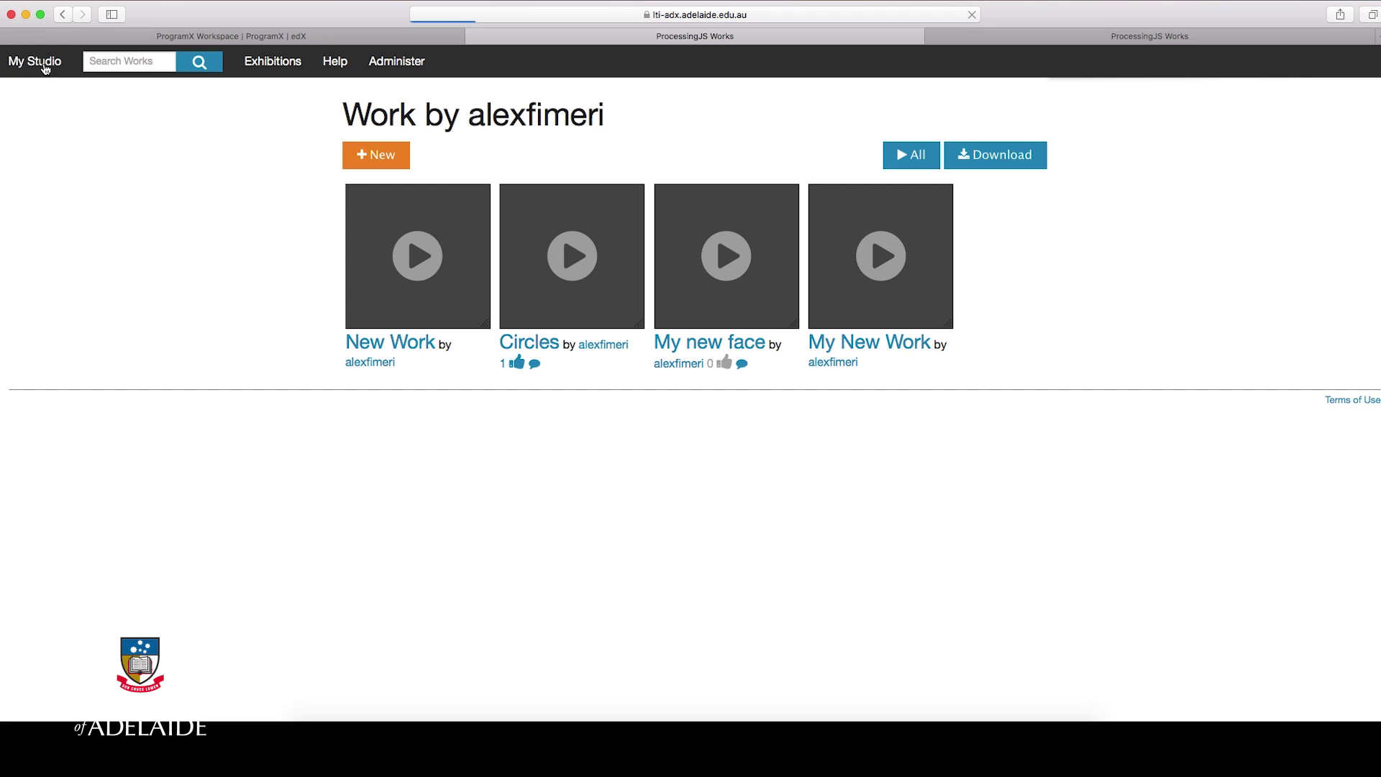
Change the background's green value from 154 to 50 and save the face sketch
click(418, 255)
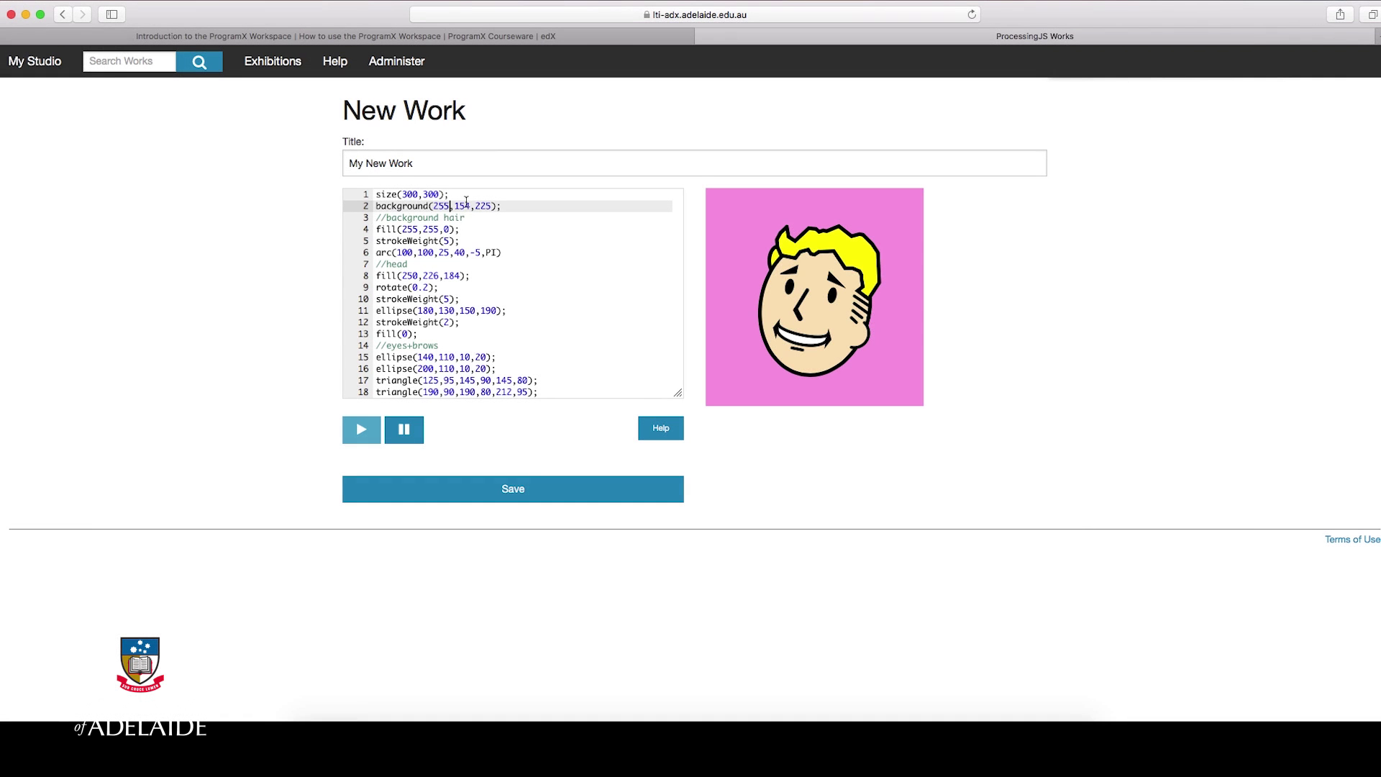
double_click(466, 205)
text(50)
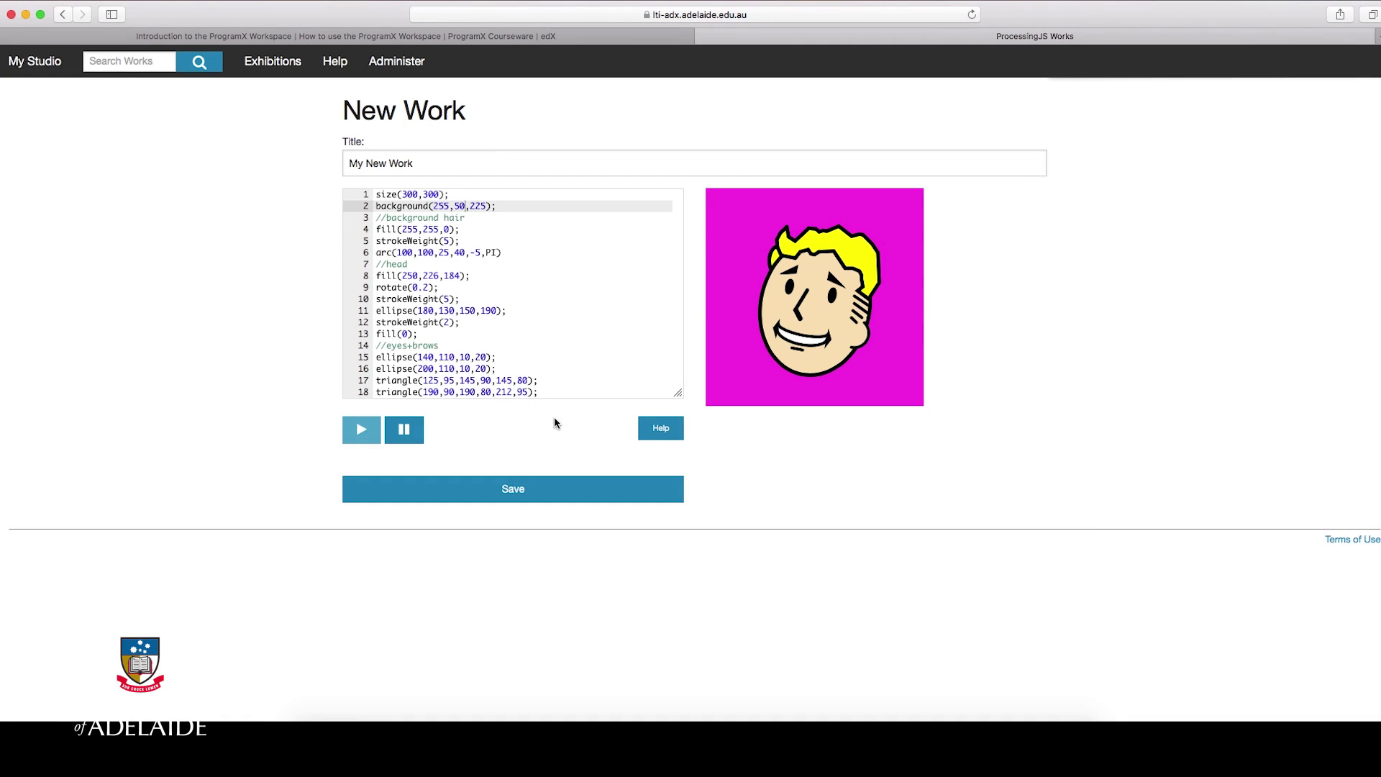
click(601, 488)
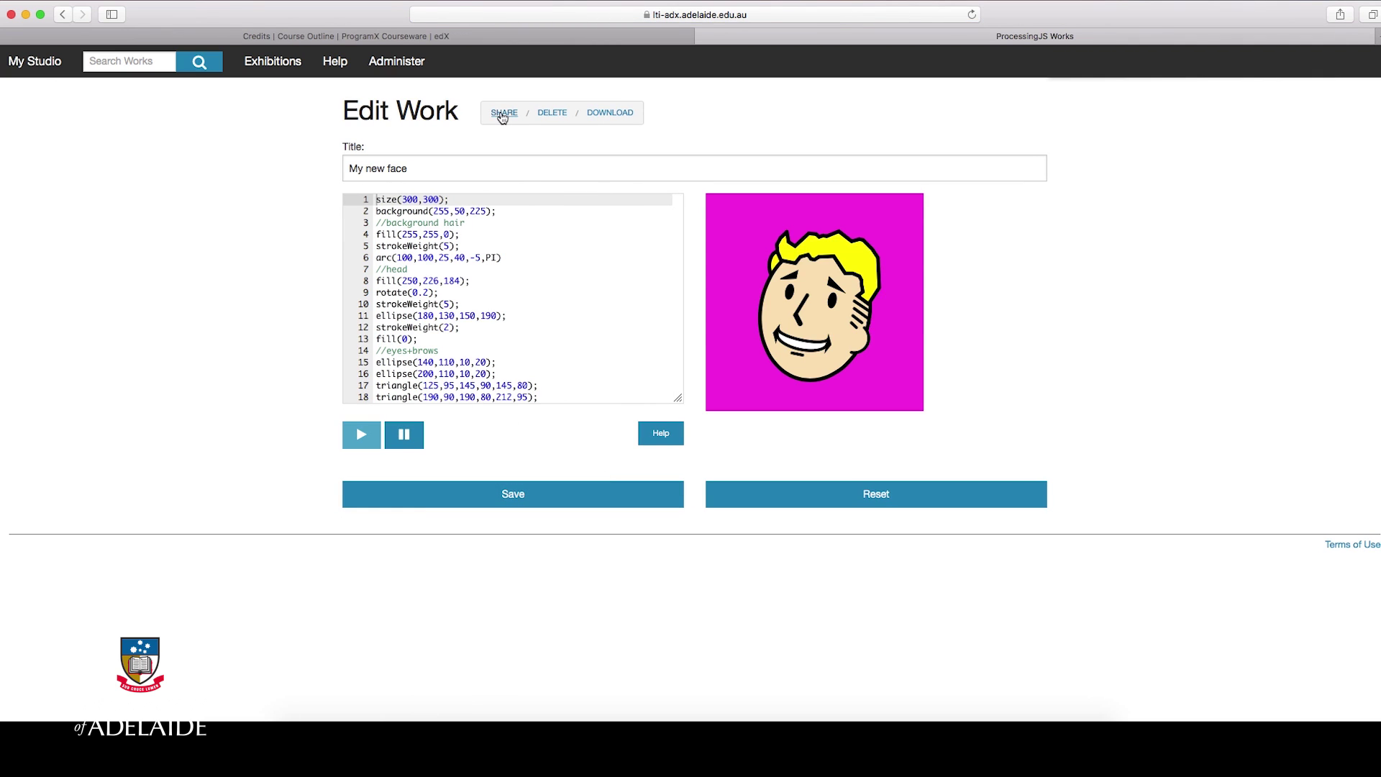
Share My new face to the Algorithms: Create a Face (Activity 2) exhibition
click(501, 114)
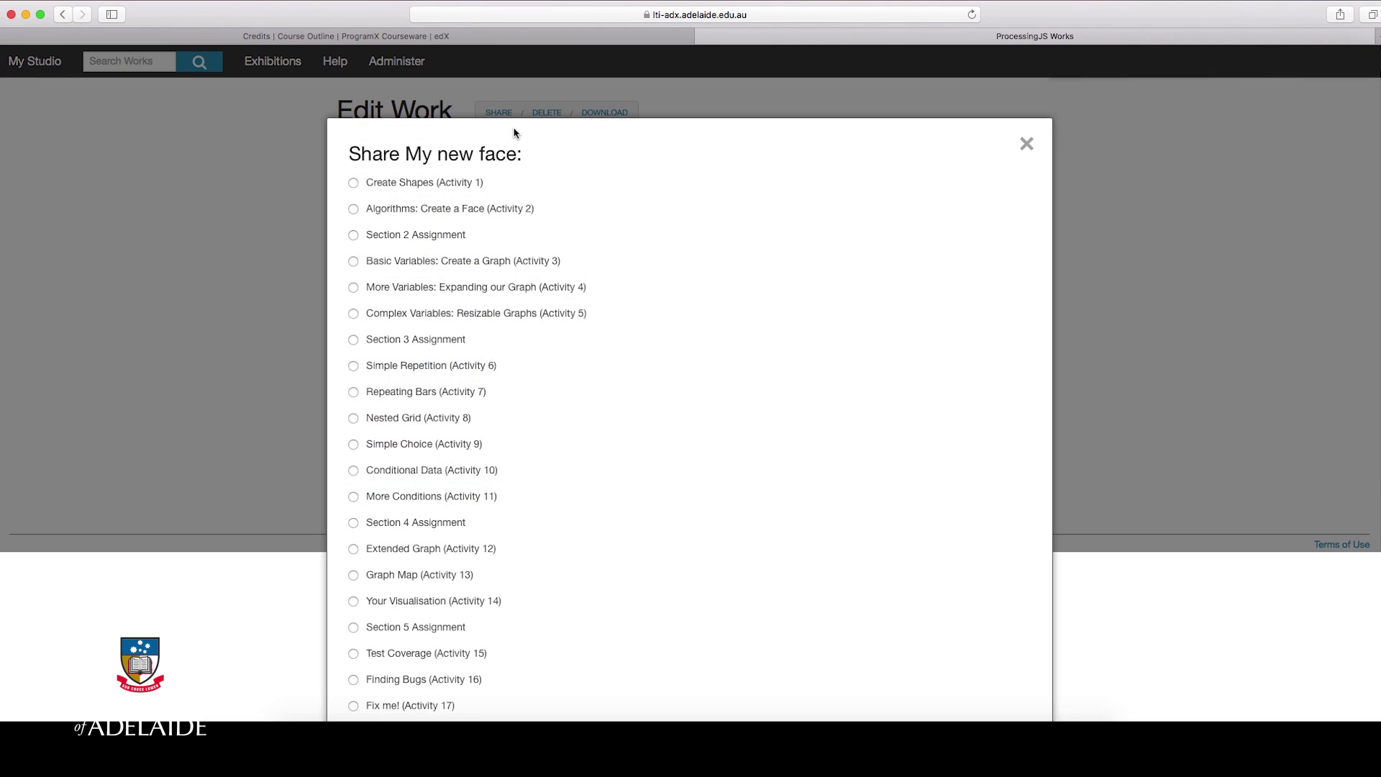
scroll(671, 255, down, 1)
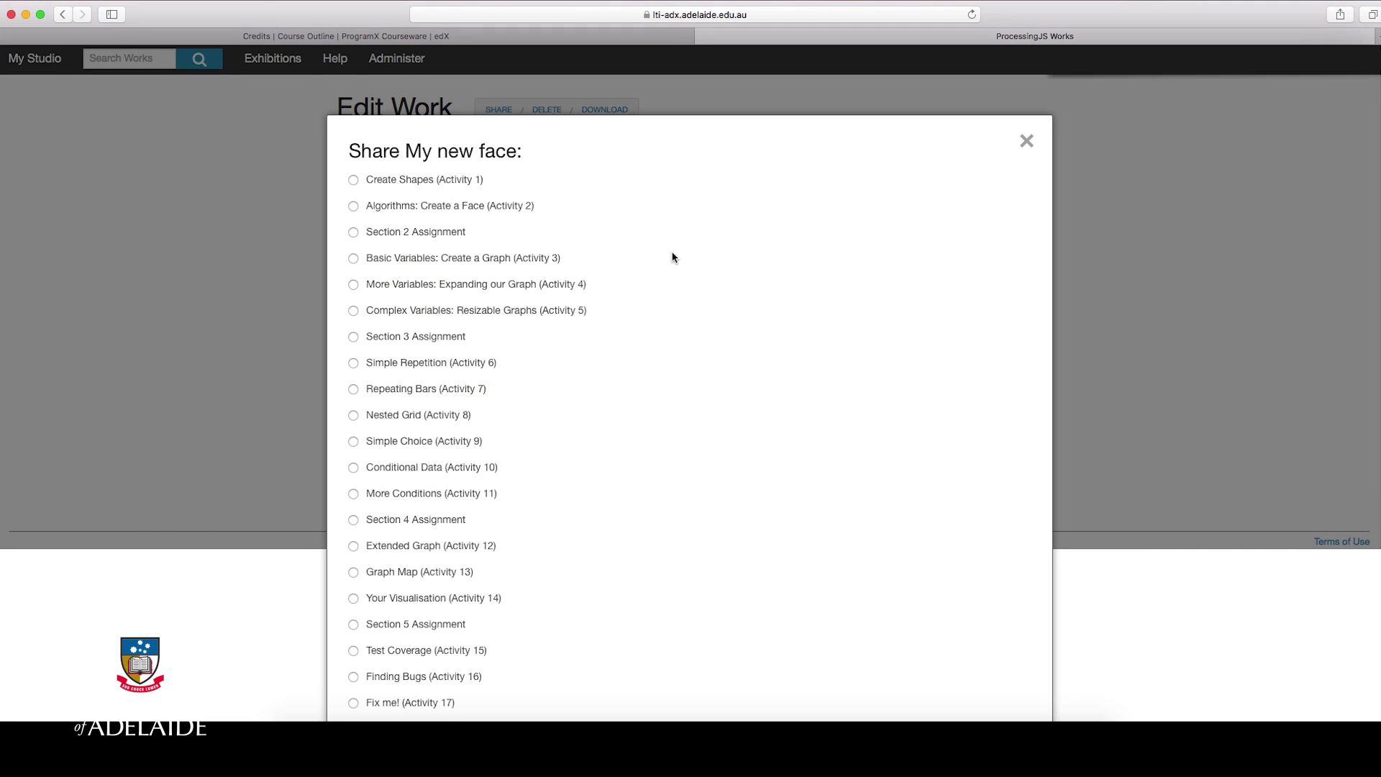
scroll(671, 256, down, 1)
scroll(672, 257, down, 1)
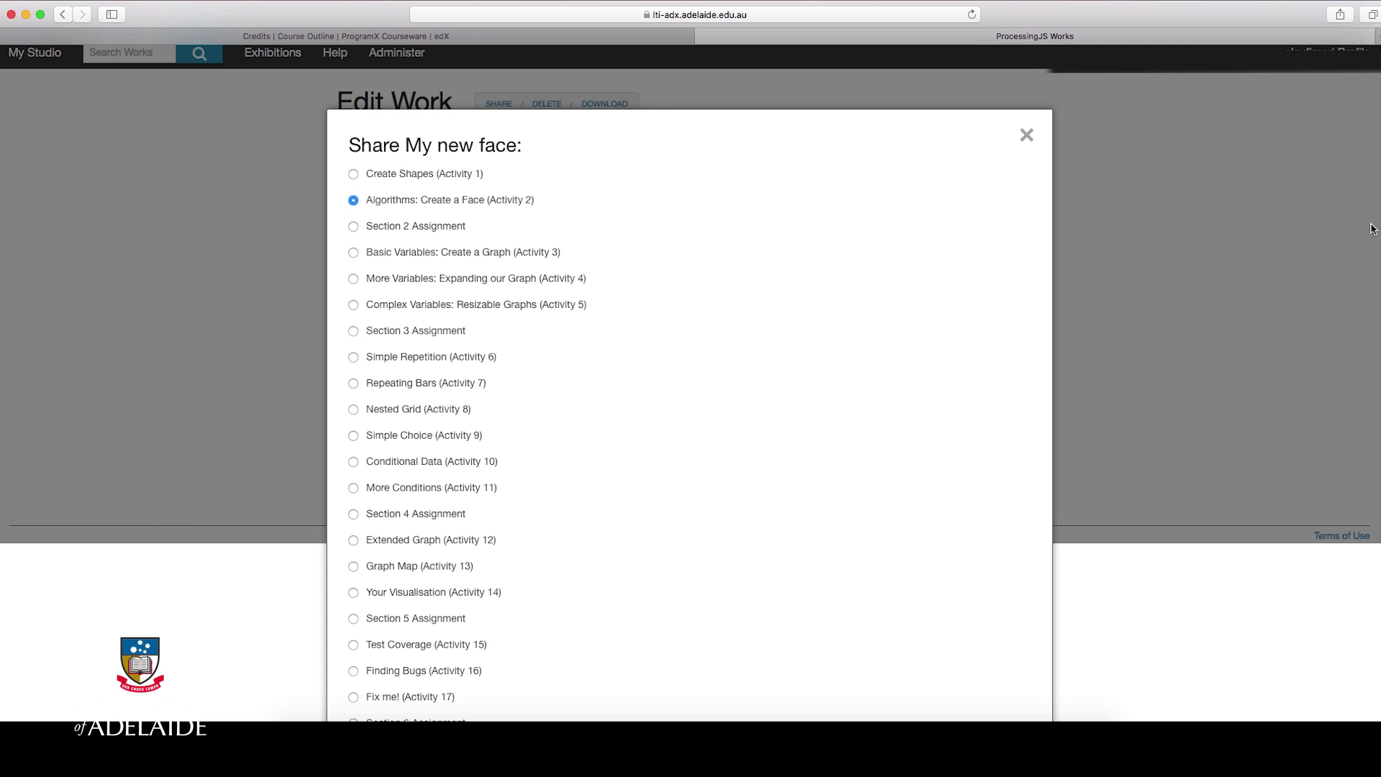
scroll(601, 511, down, 5)
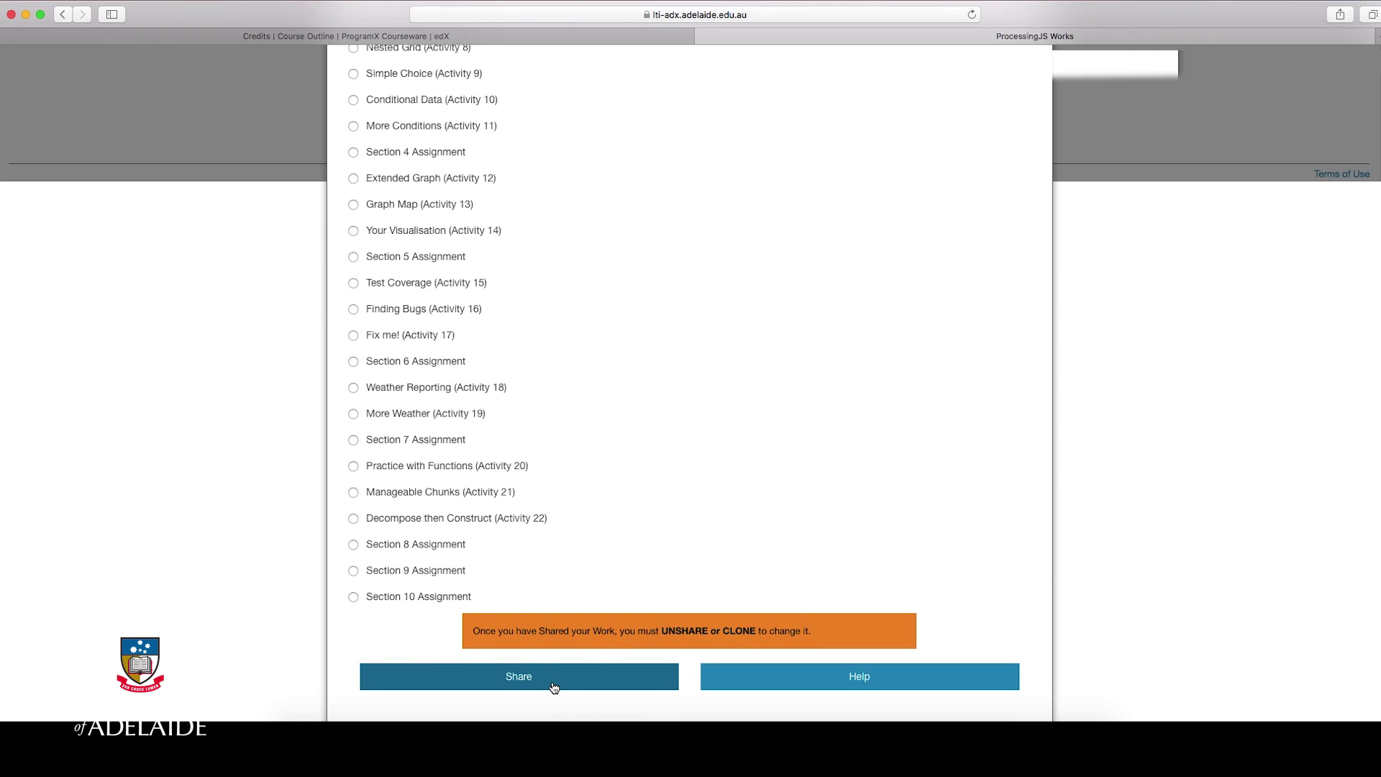
click(553, 676)
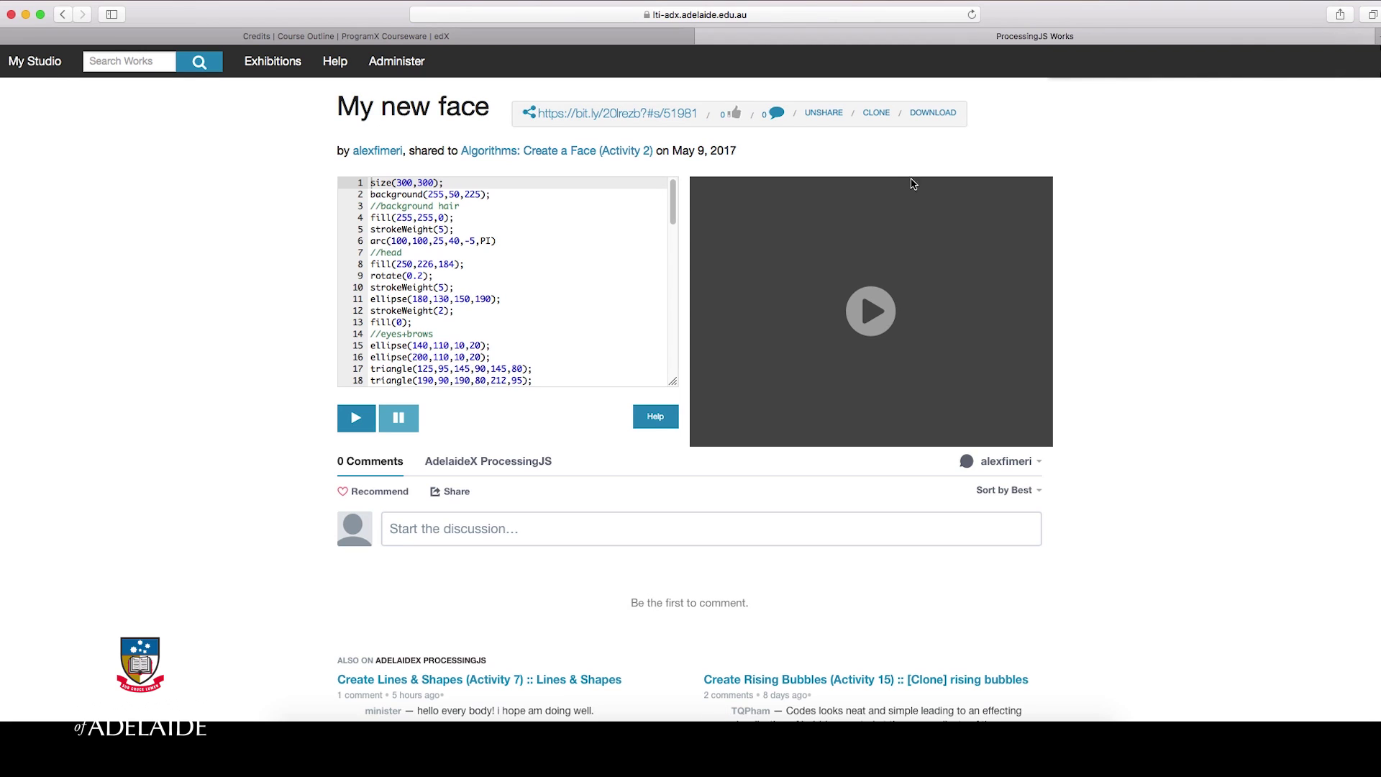
Clone My new face as My New Face Work 2 and run the copy
click(877, 114)
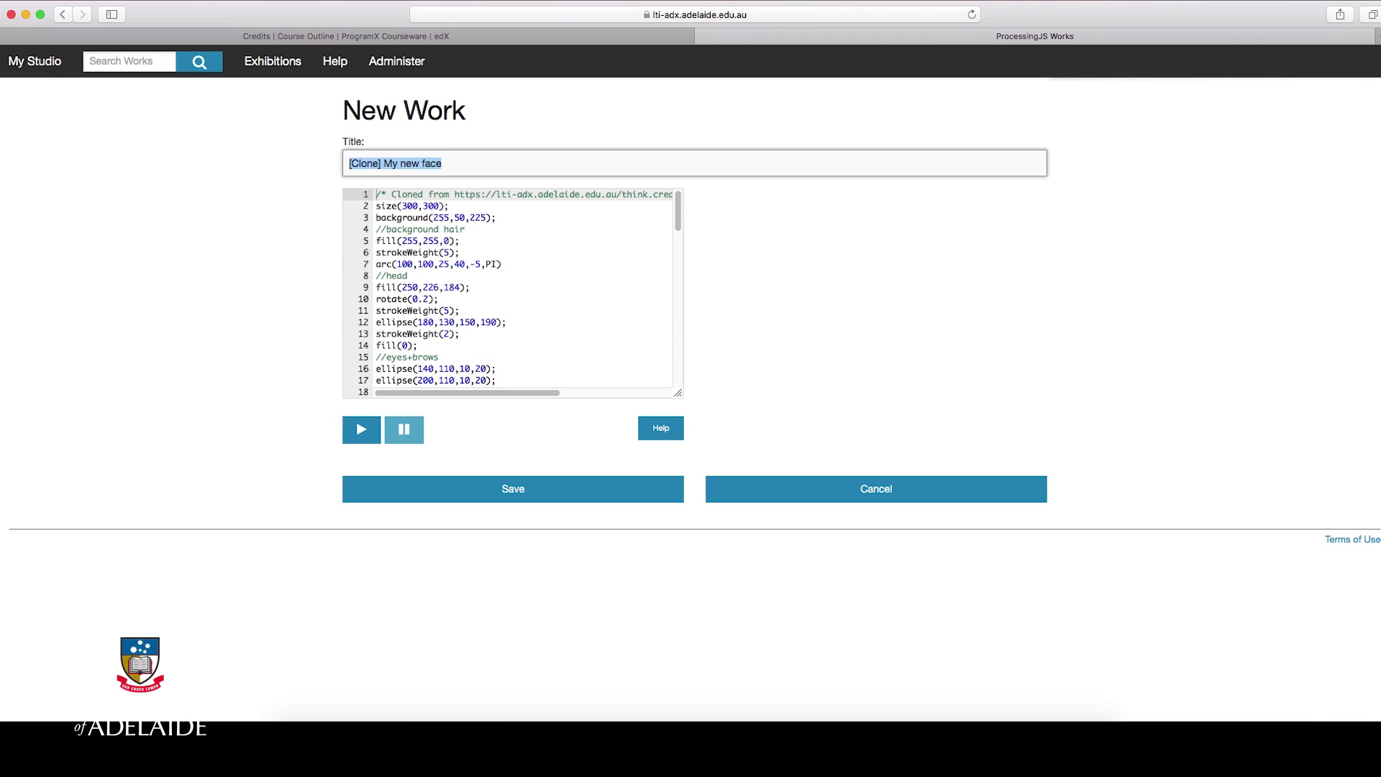
text(My New Face W)
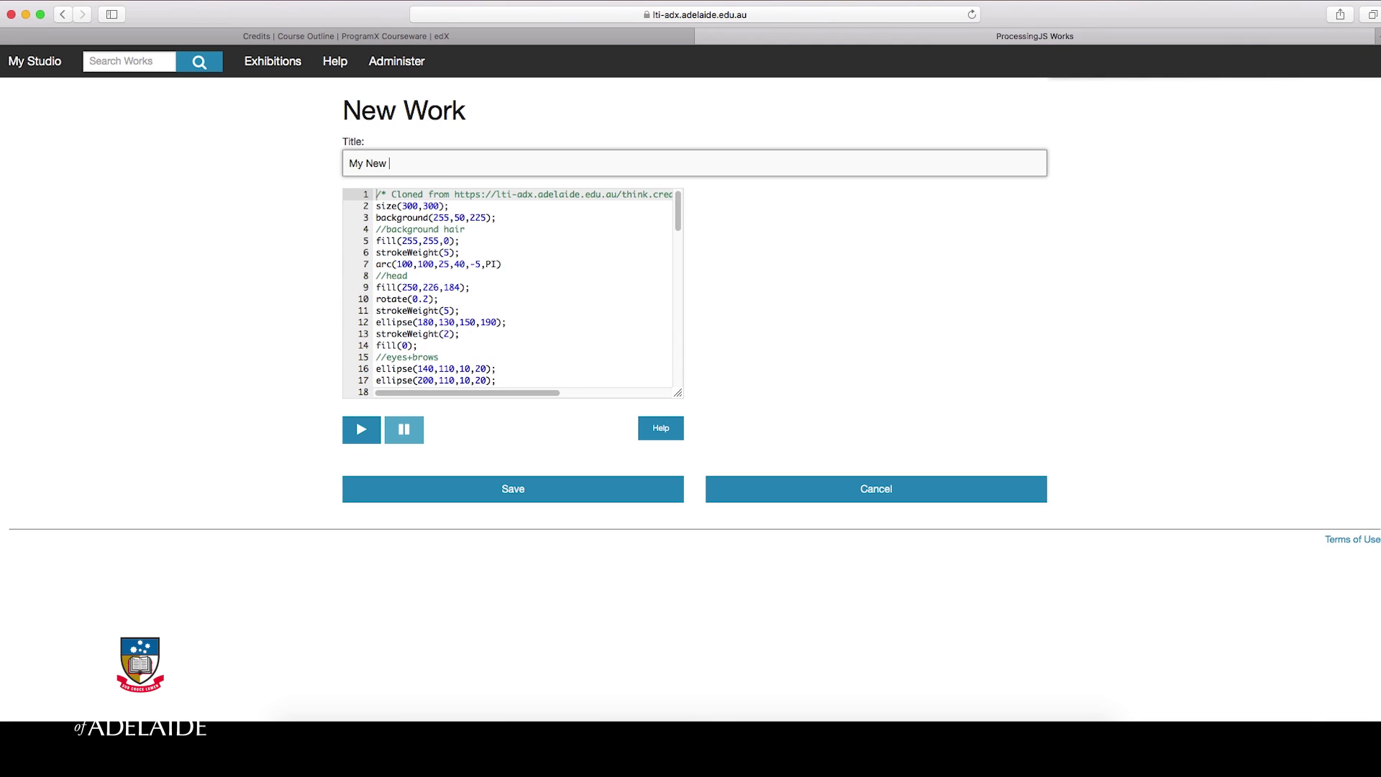
text(ork 2)
click(361, 429)
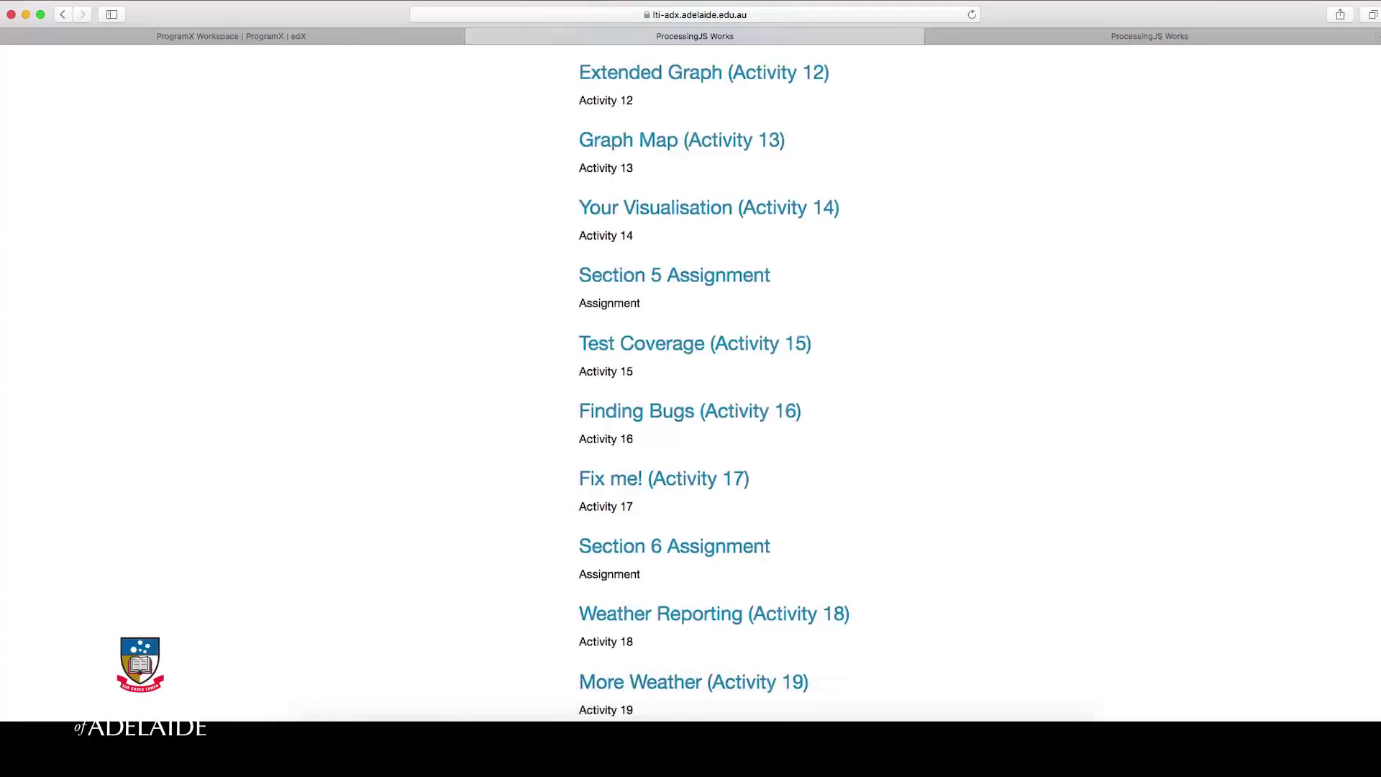
scroll(1379, 400, up, 2)
scroll(1360, 373, up, 2)
scroll(1348, 335, up, 3)
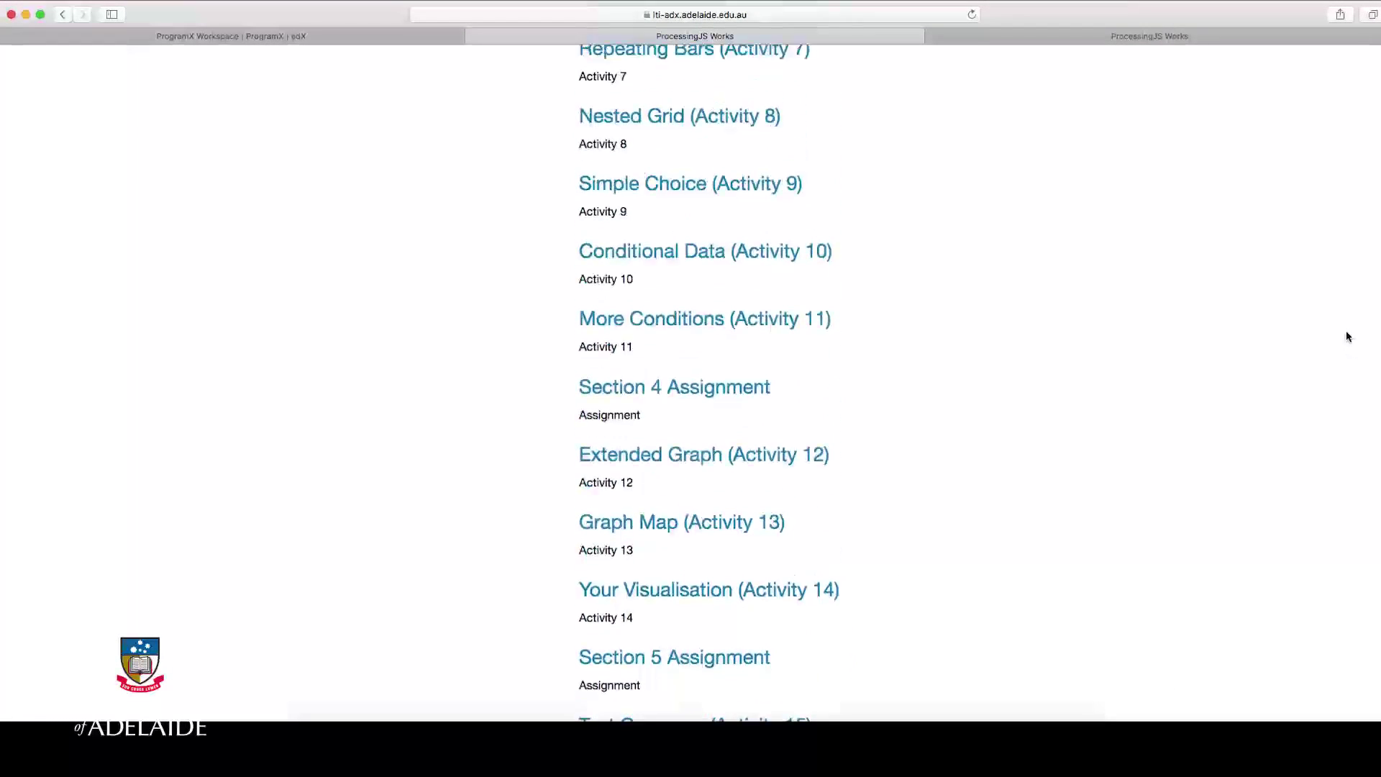
scroll(1320, 282, up, 4)
scroll(1320, 282, up, 3)
scroll(1305, 238, up, 3)
scroll(1297, 194, up, 2)
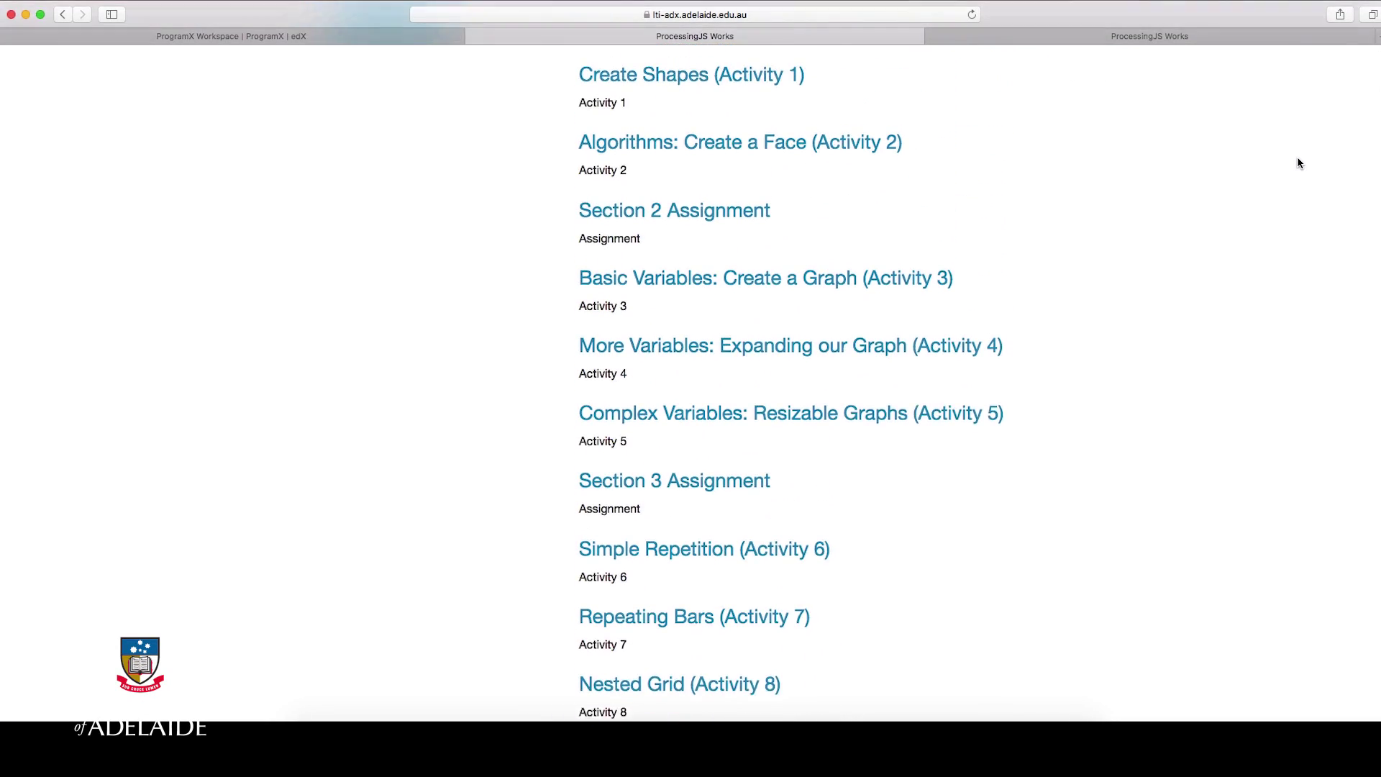
scroll(1299, 161, up, 2)
Enlarge and like My new face in the Algorithms: Create a Face exhibition
click(853, 216)
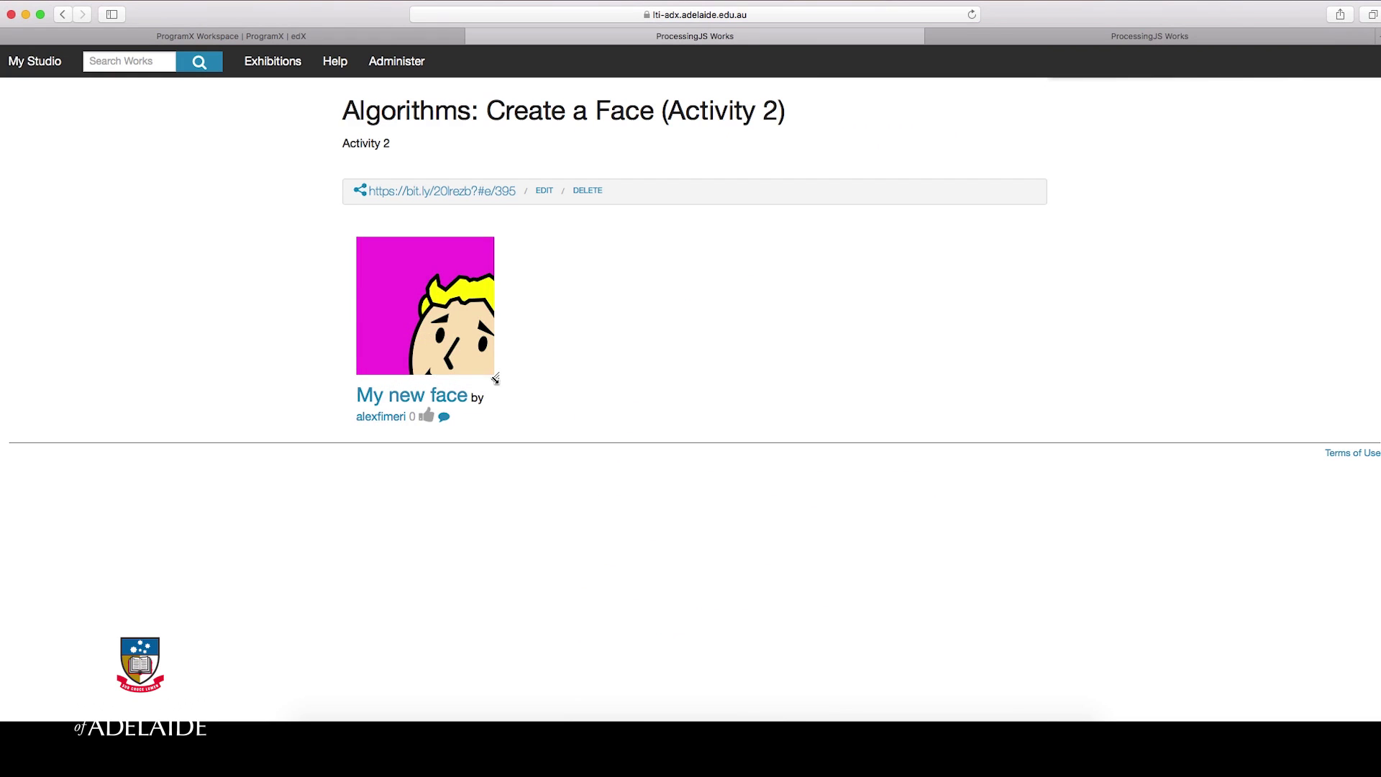
drag(502, 383, 585, 458)
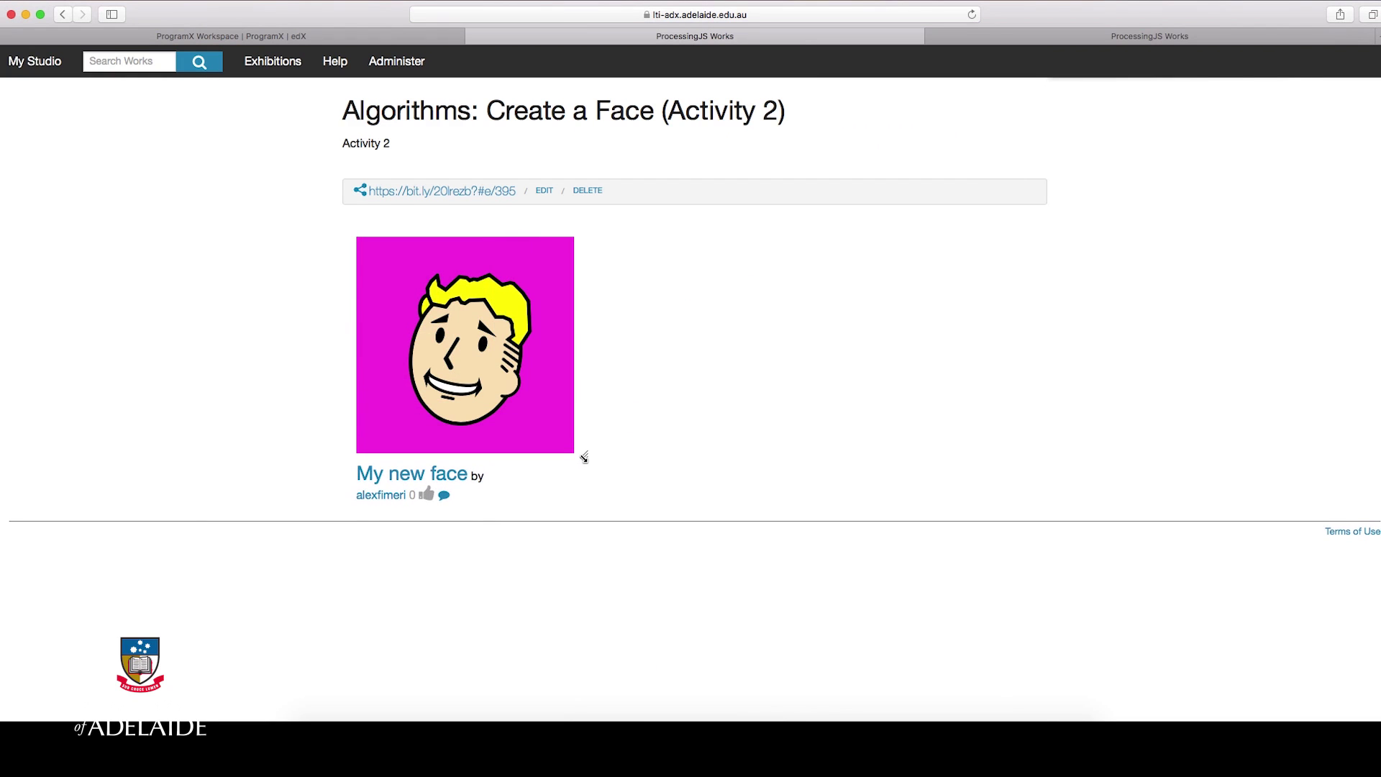
click(427, 494)
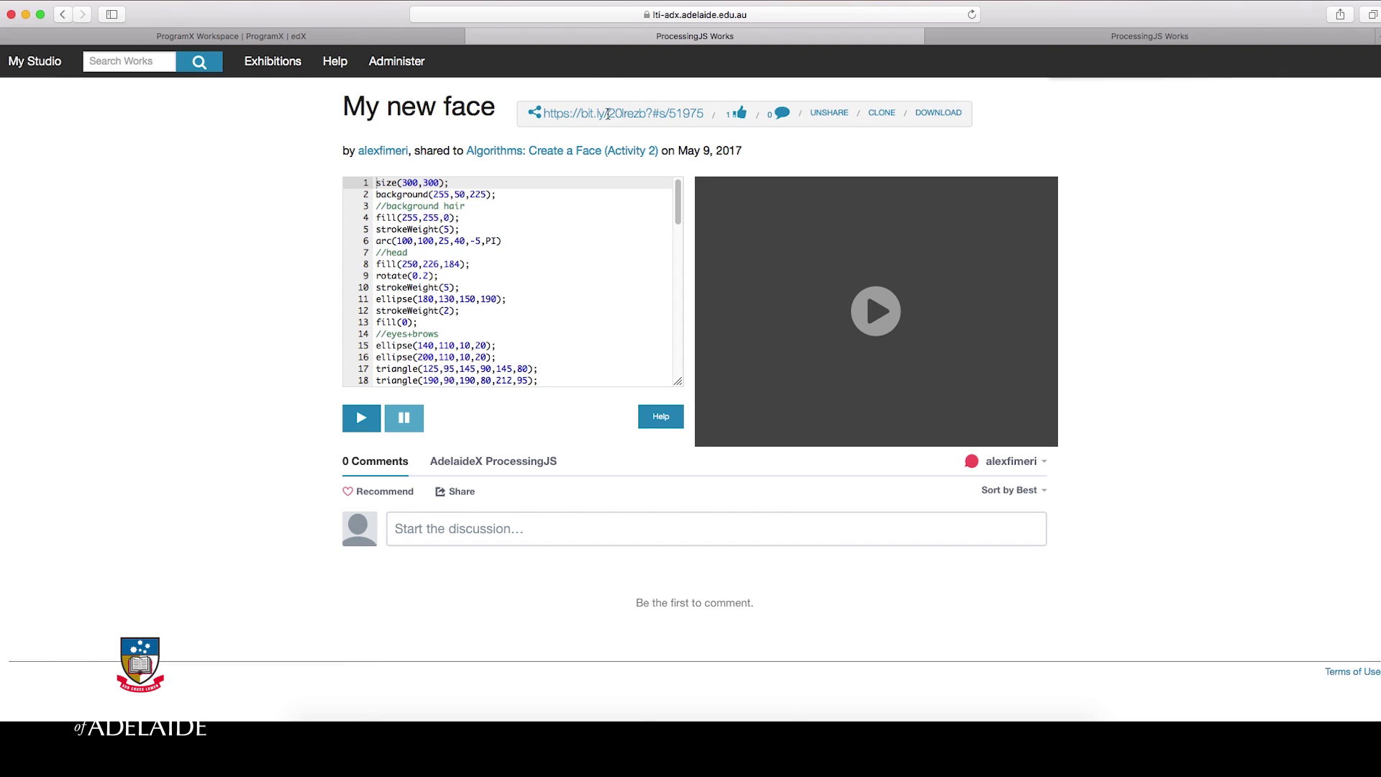
Copy the work's share link, load it in a new browser tab, and run the sketch there
click(607, 114)
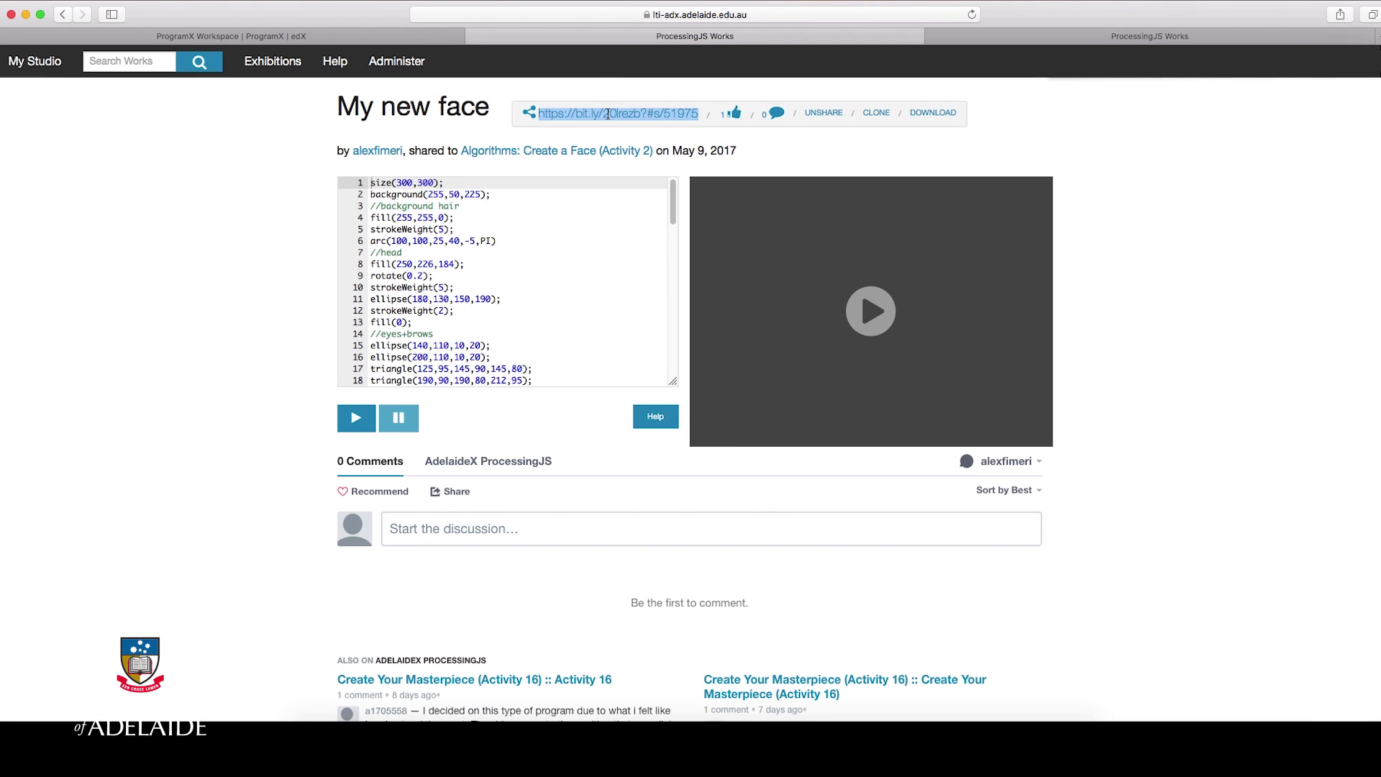
right_click(607, 114)
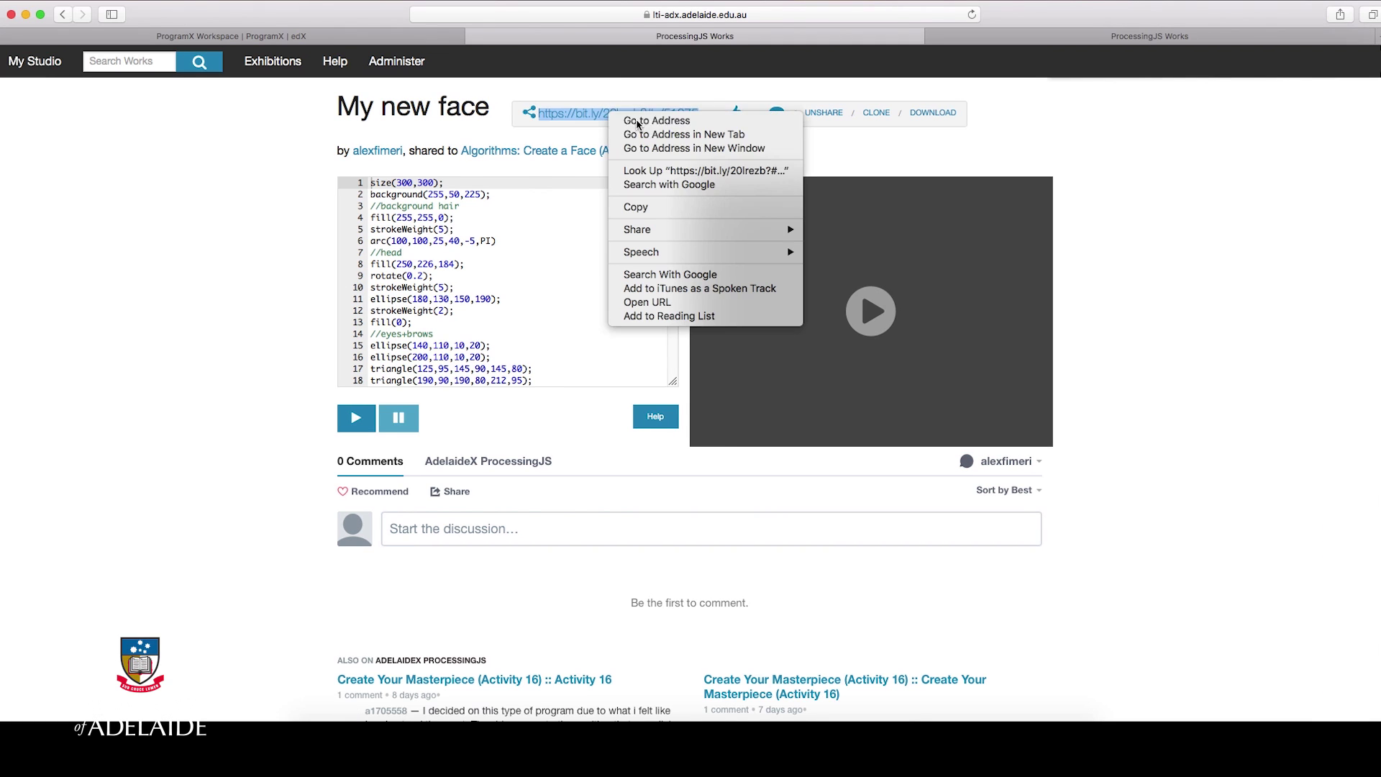
click(655, 207)
key(super+t)
right_click(654, 14)
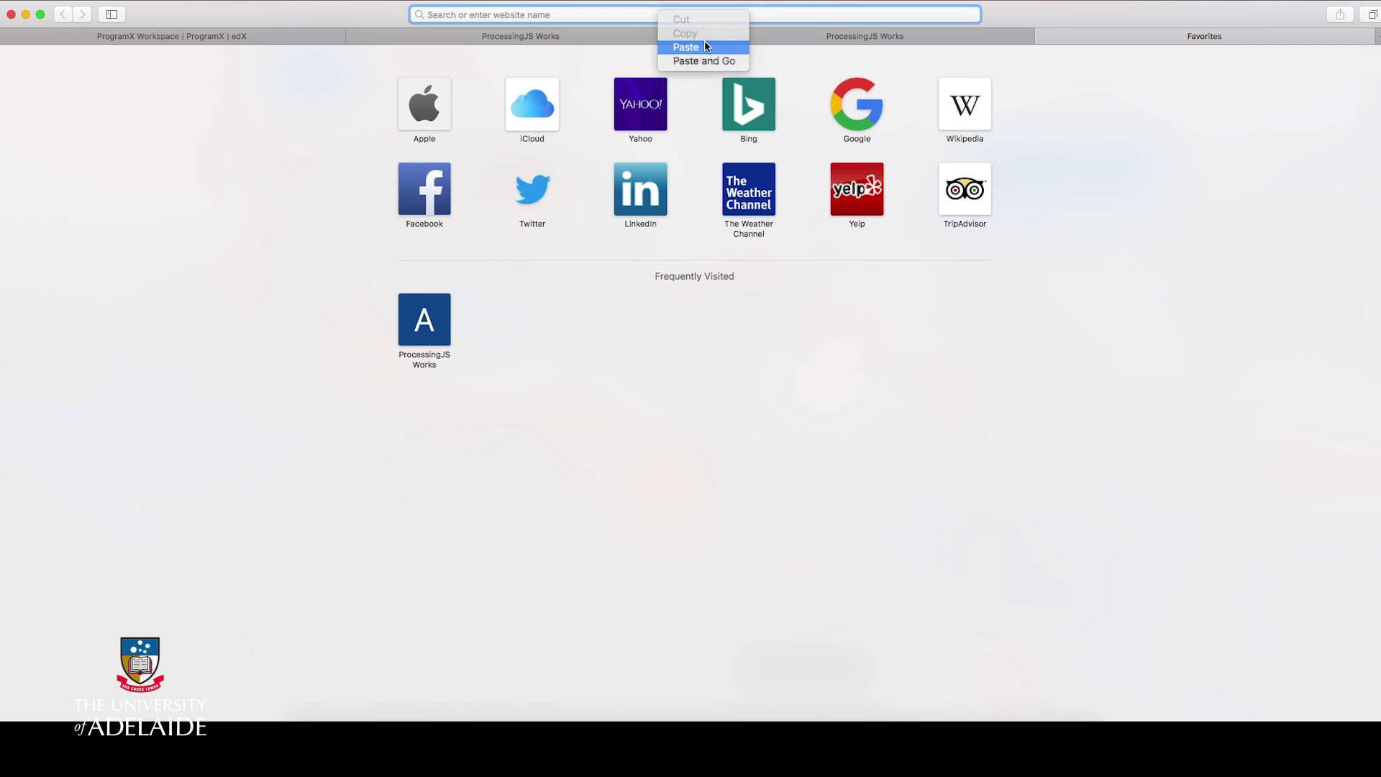
click(690, 58)
click(883, 307)
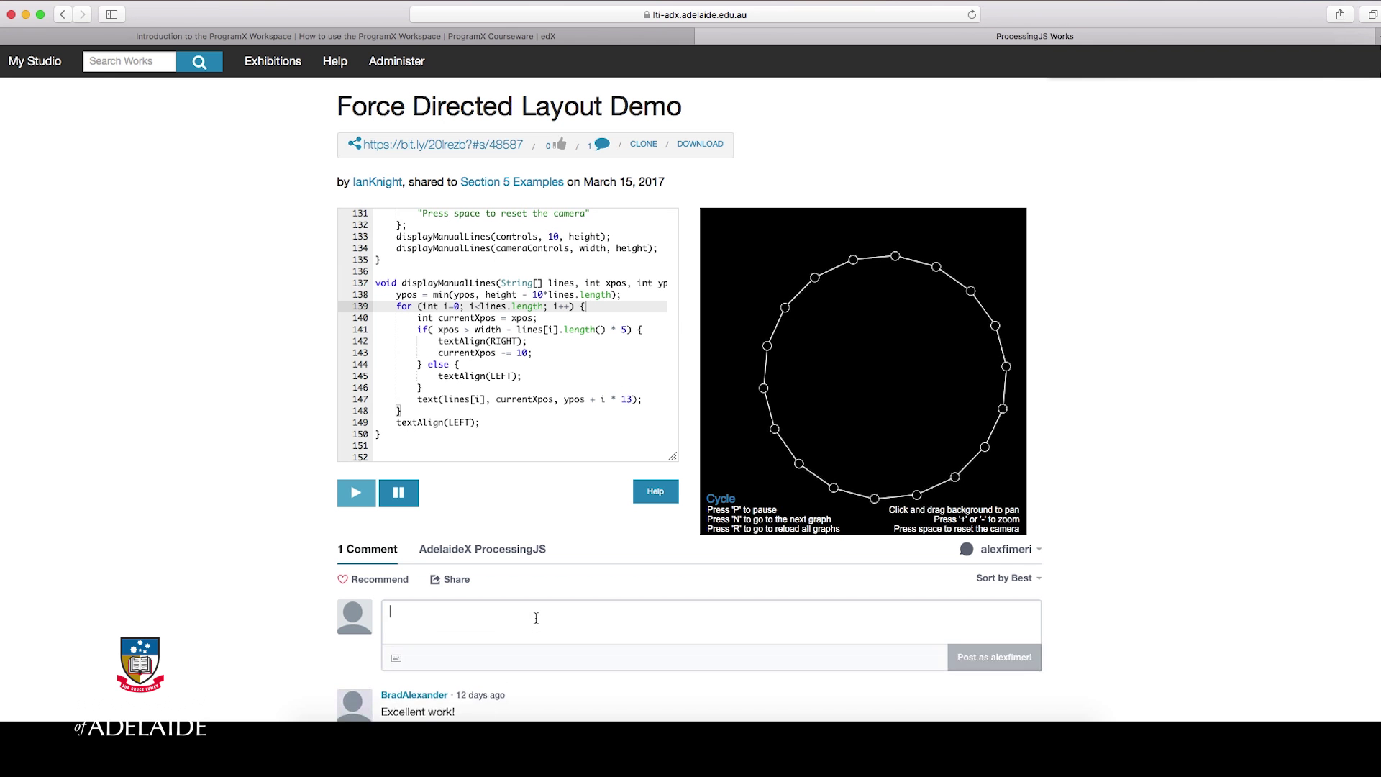
text(Great job!)
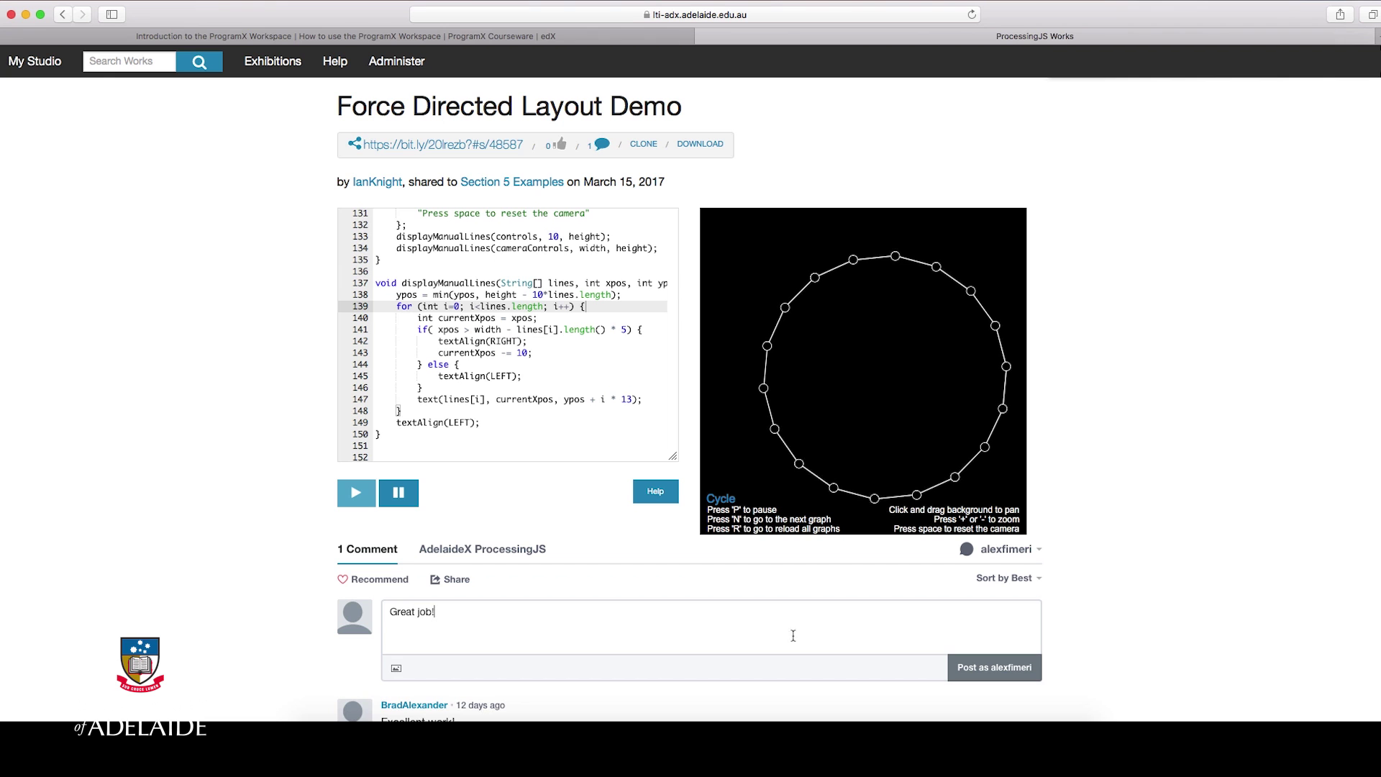
Post the 'Great job!' comment on the Force Directed Layout Demo
click(984, 667)
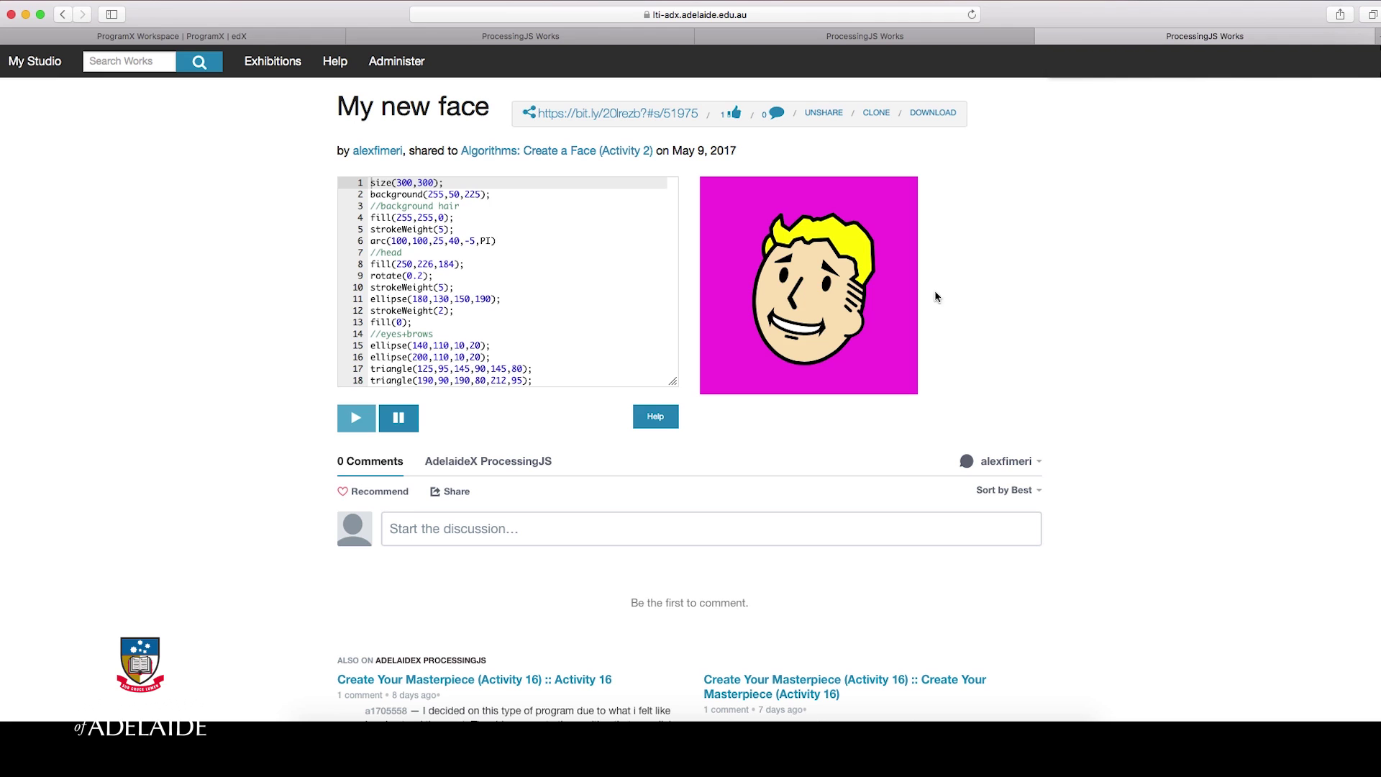
Show Help and expand Sharing Work, Editing Shared Work and Browser Support
click(335, 67)
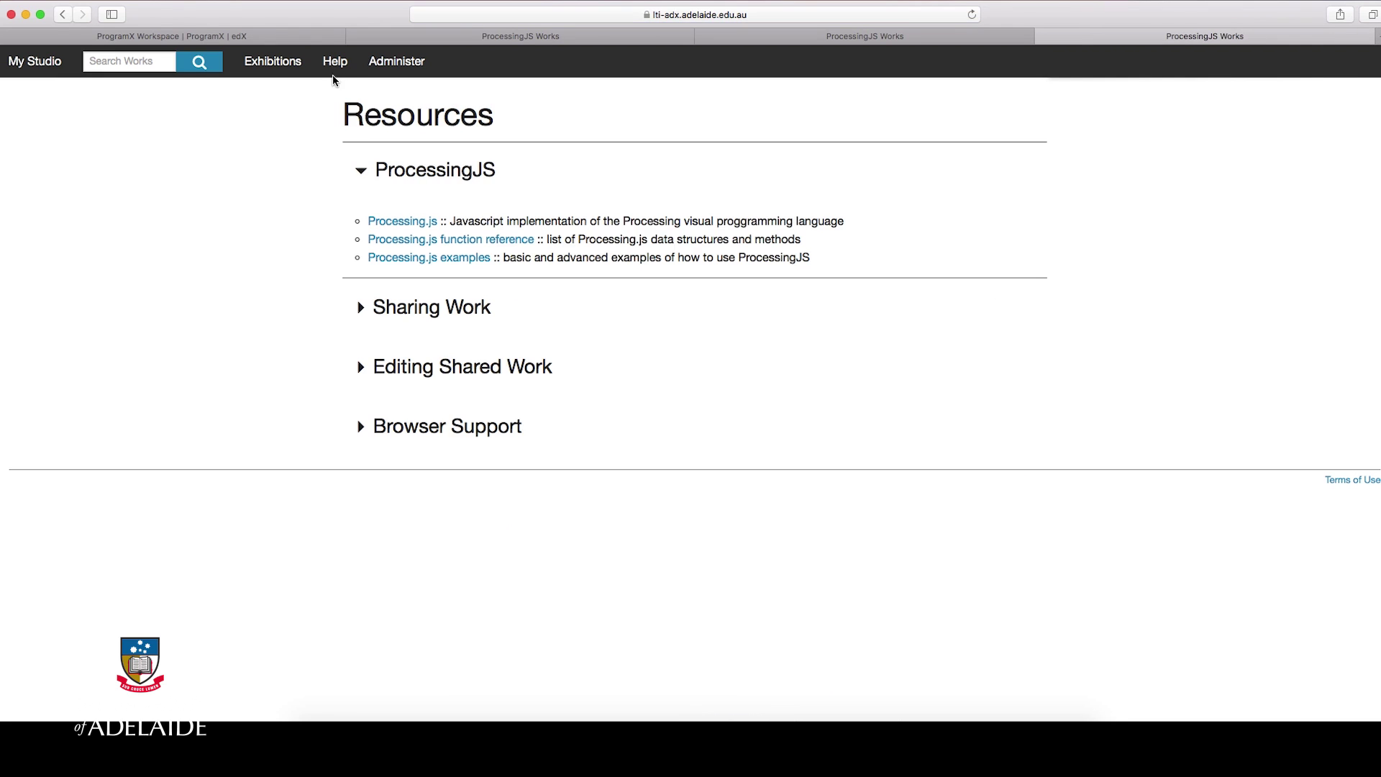
click(361, 308)
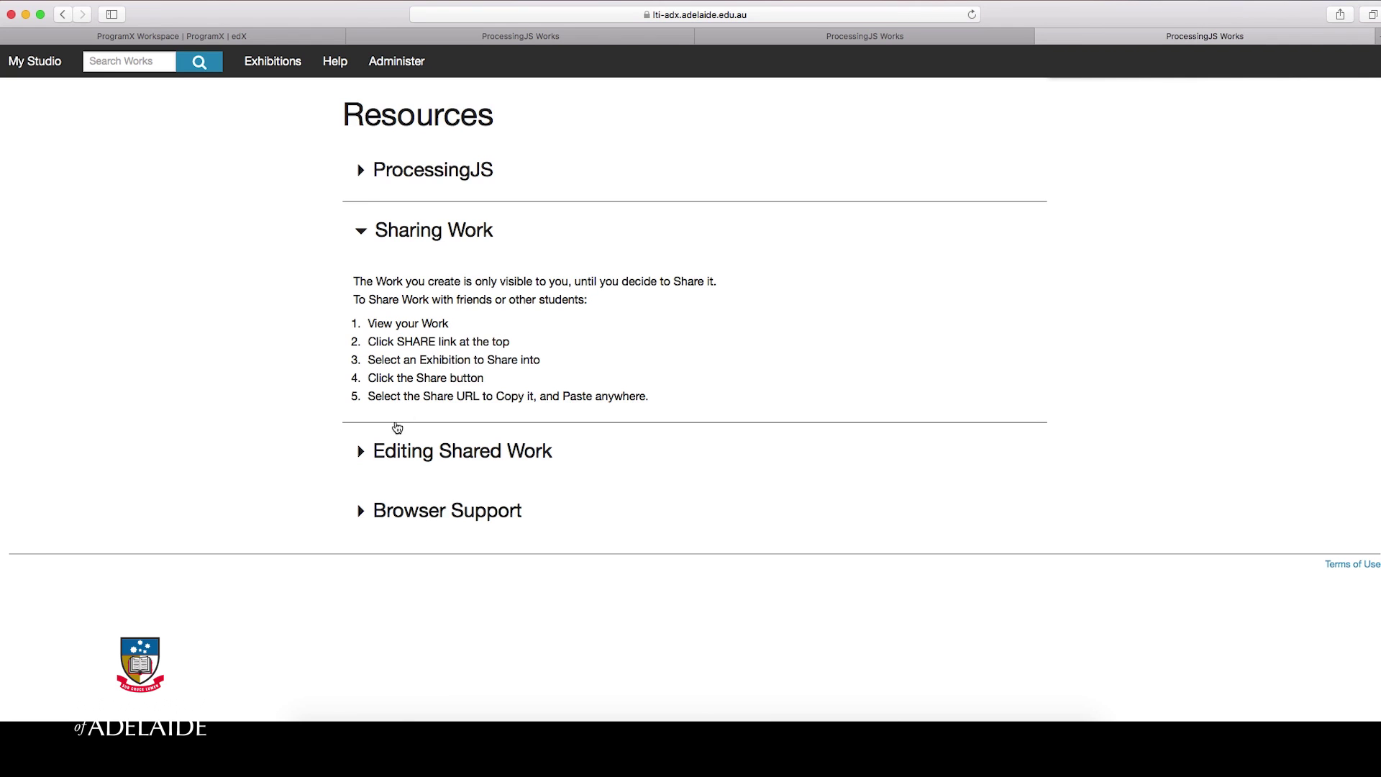
click(362, 452)
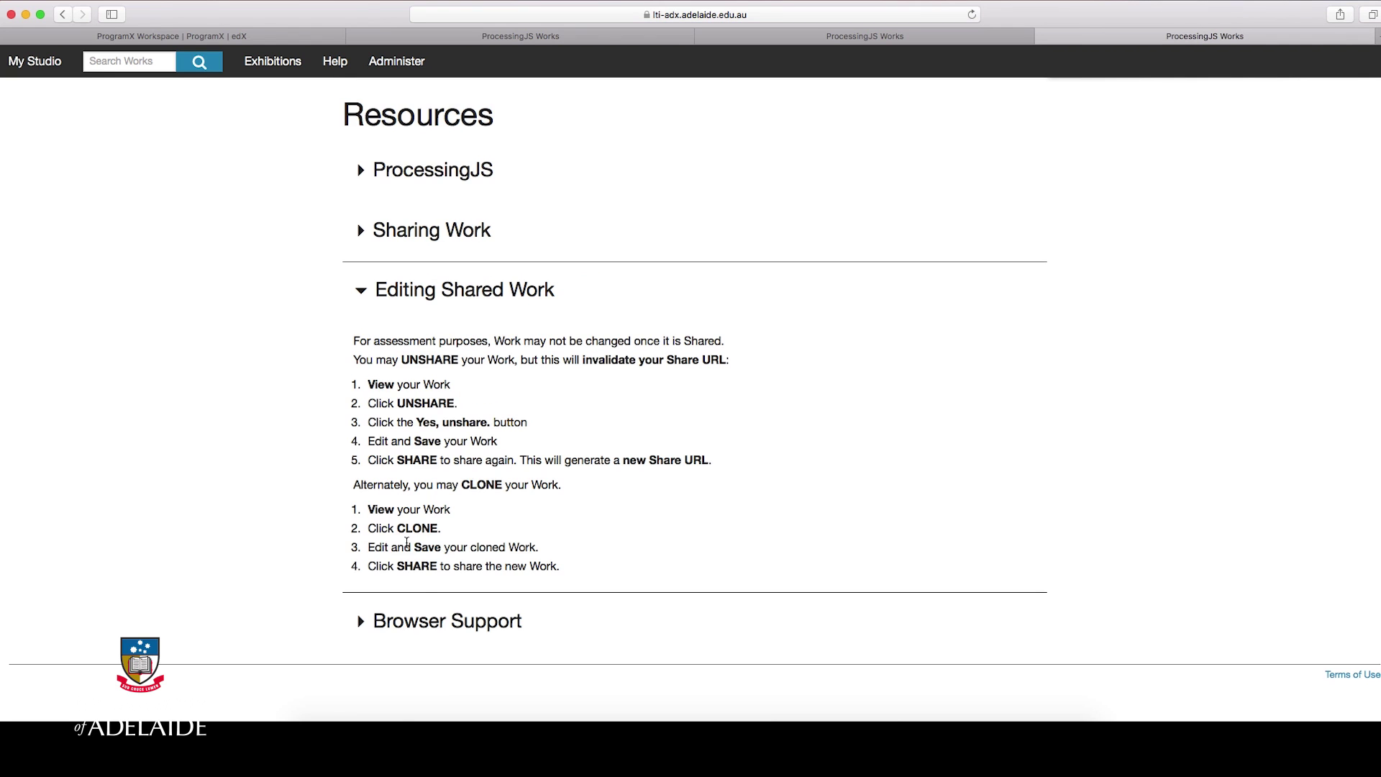
click(361, 621)
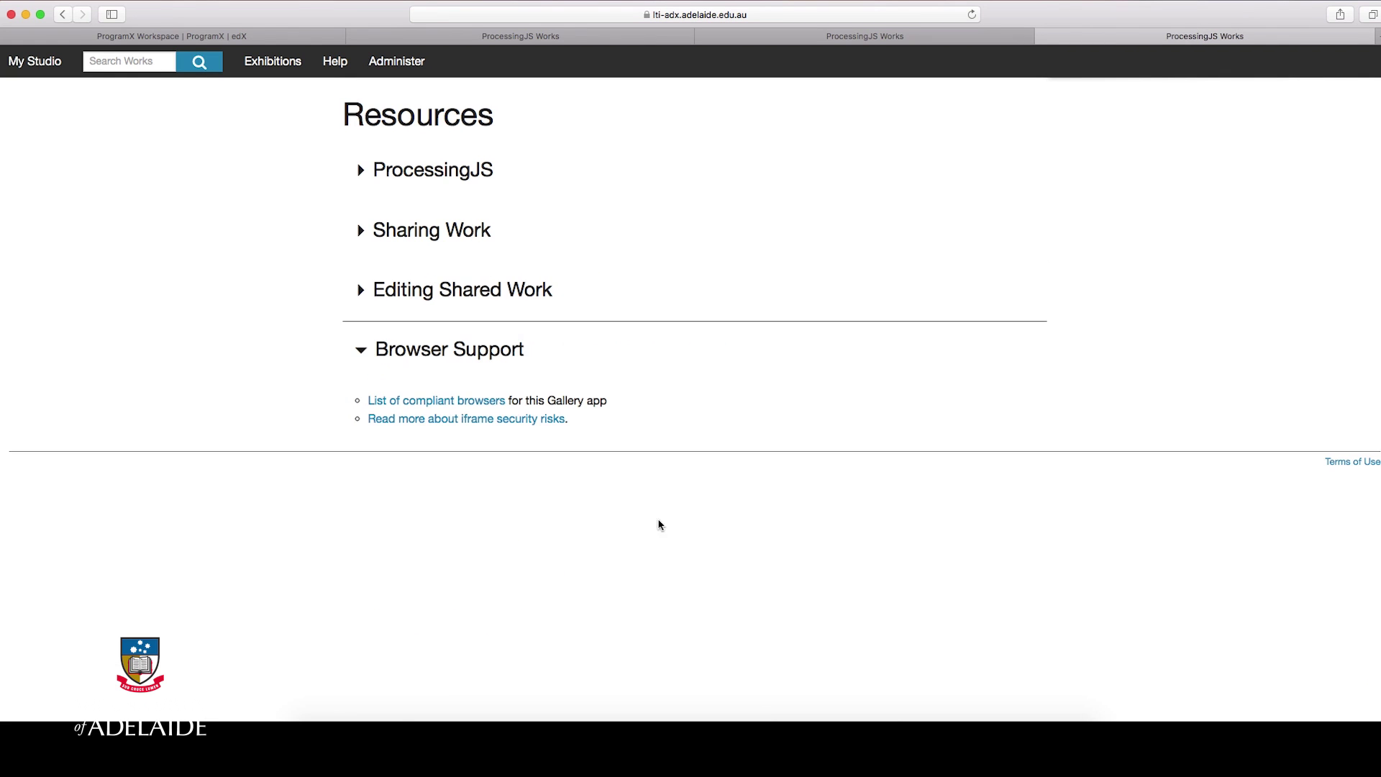